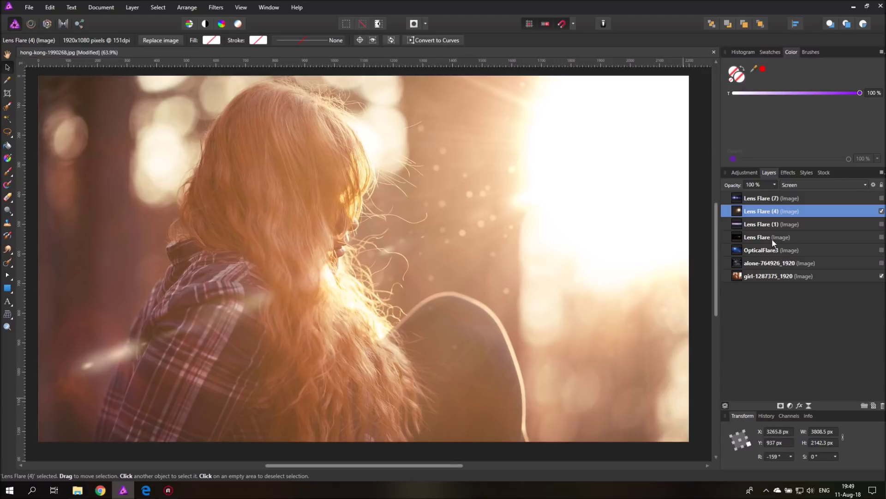
- Hide and re-show the Lens Flare (4) glow, then bring up the Lens flare article in Edge
{"action": "left_click", "coordinate": [882, 211]}
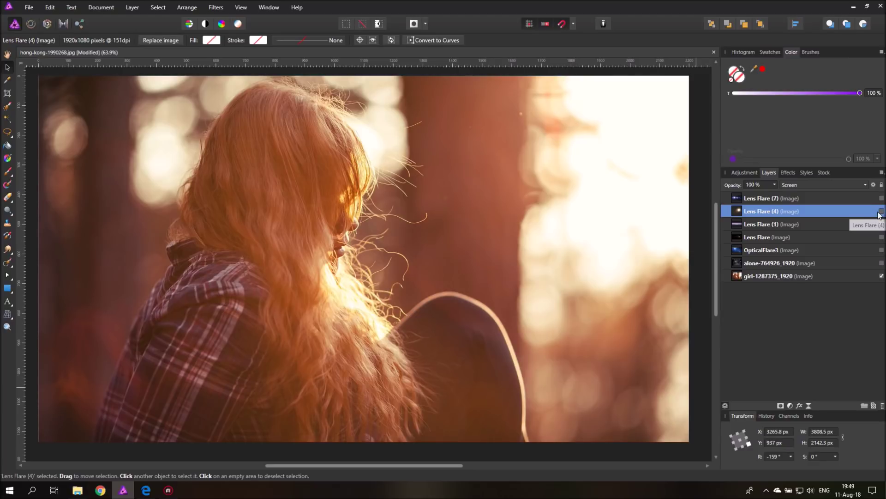
{"action": "left_click", "coordinate": [881, 211]}
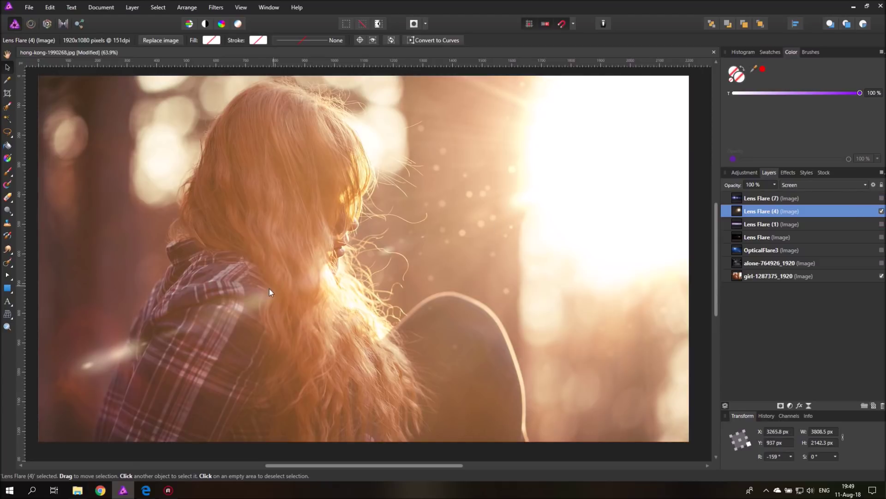
{"action": "left_click", "coordinate": [146, 490]}
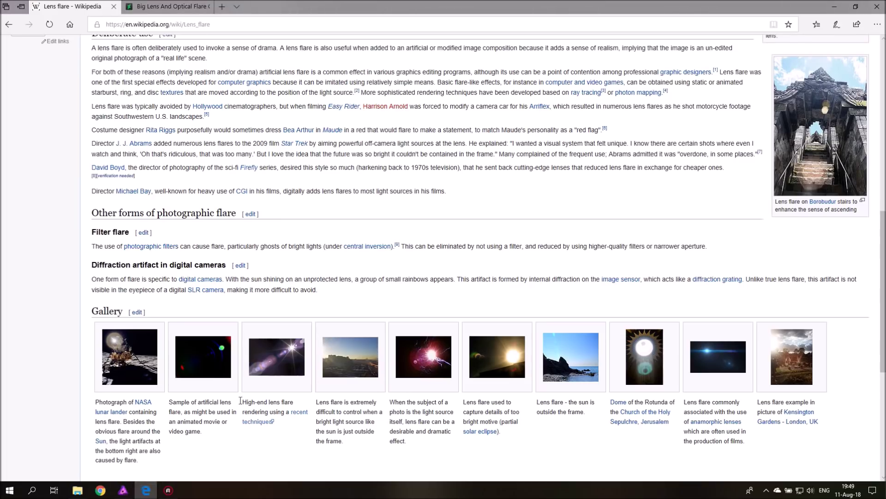
{"action": "scroll", "coordinate": [319, 416], "scroll_direction": "up", "scroll_amount": 15}
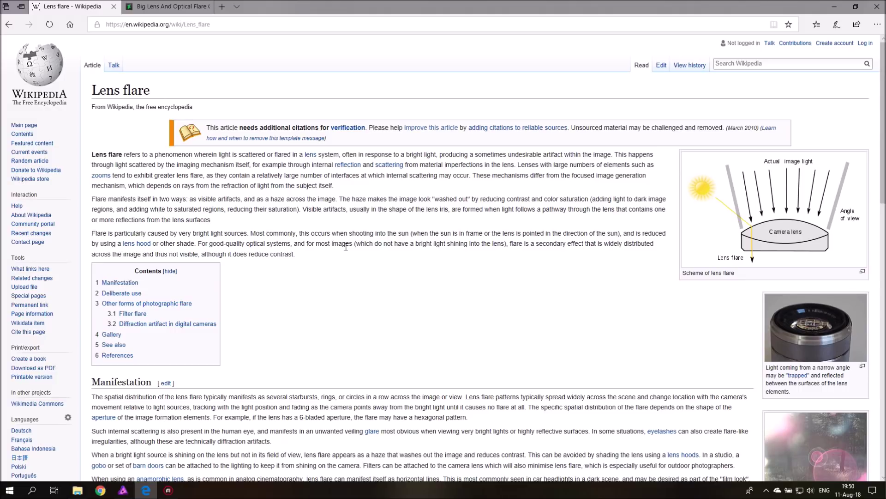
{"action": "scroll", "coordinate": [365, 253], "scroll_direction": "down", "scroll_amount": 4}
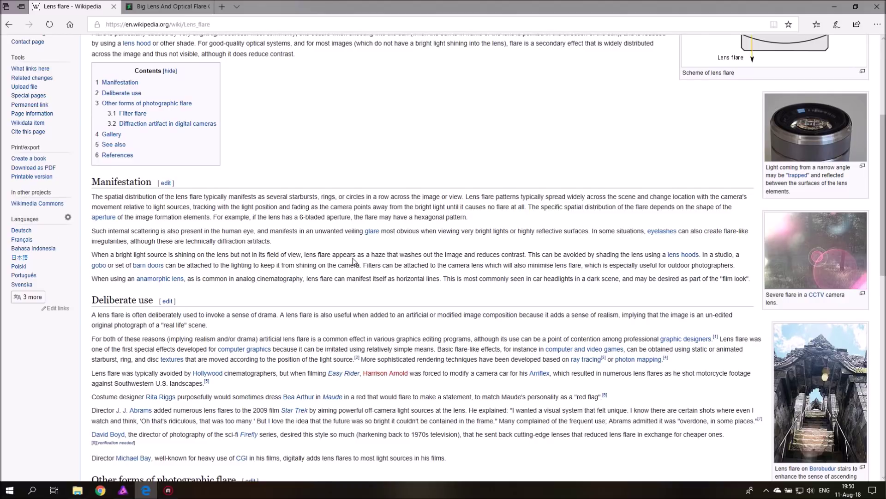
{"action": "scroll", "coordinate": [353, 261], "scroll_direction": "down", "scroll_amount": 10}
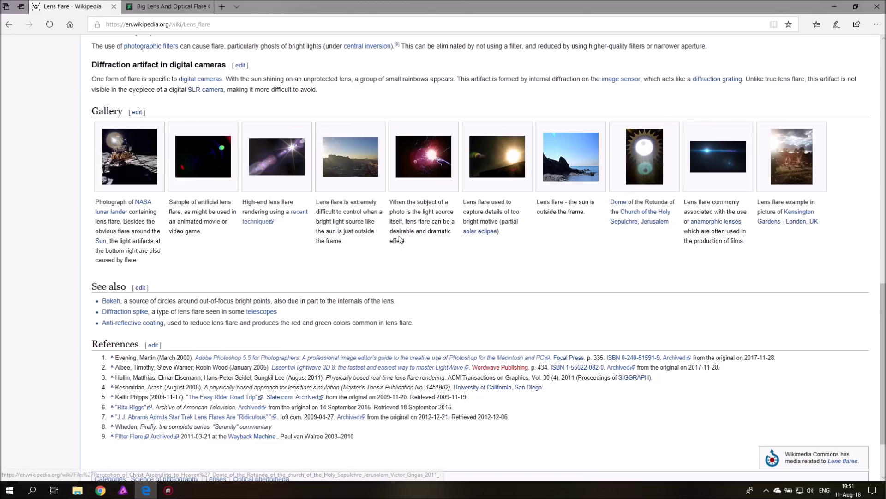
{"action": "left_click", "coordinate": [148, 166]}
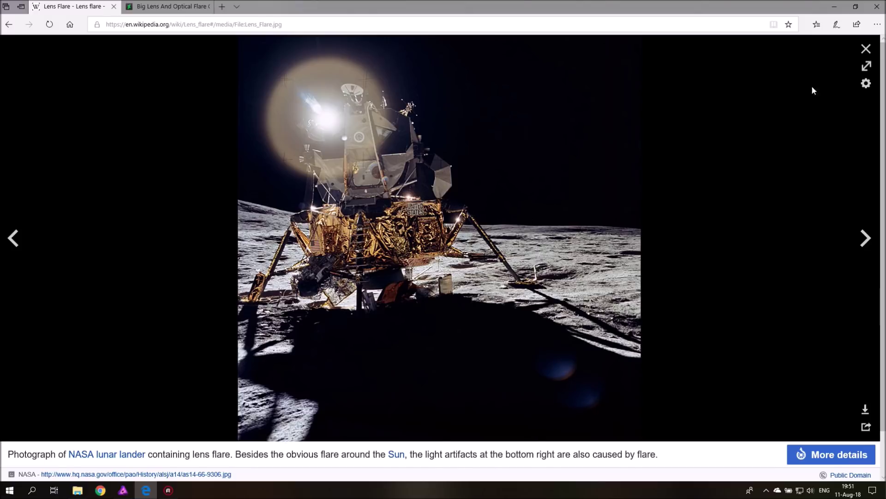
{"action": "left_click", "coordinate": [866, 50]}
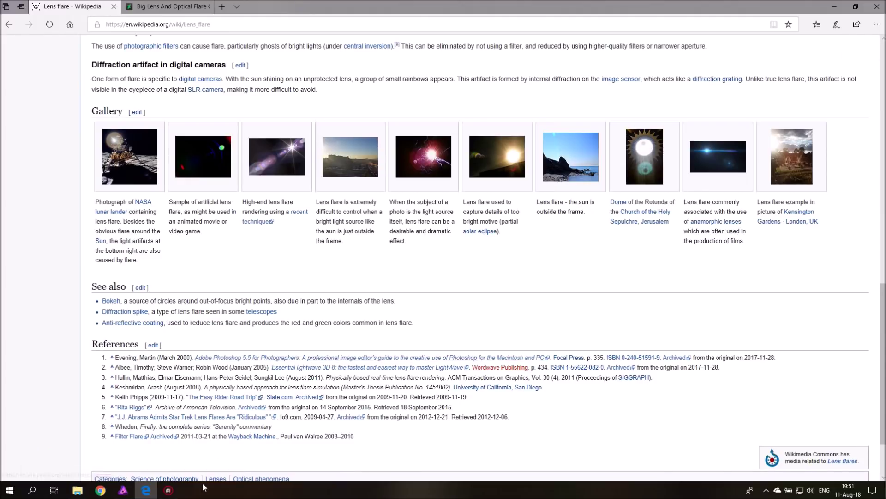
{"action": "mouse_move", "coordinate": [124, 492]}
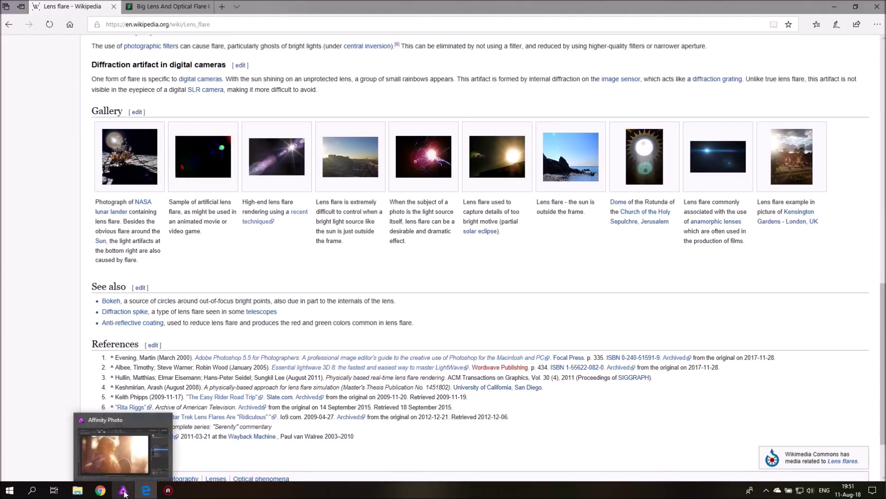
- Back in Affinity Photo, hide Lens Flare (4) and show OpticalFlare3 with Normal blending
{"action": "left_click", "coordinate": [123, 492]}
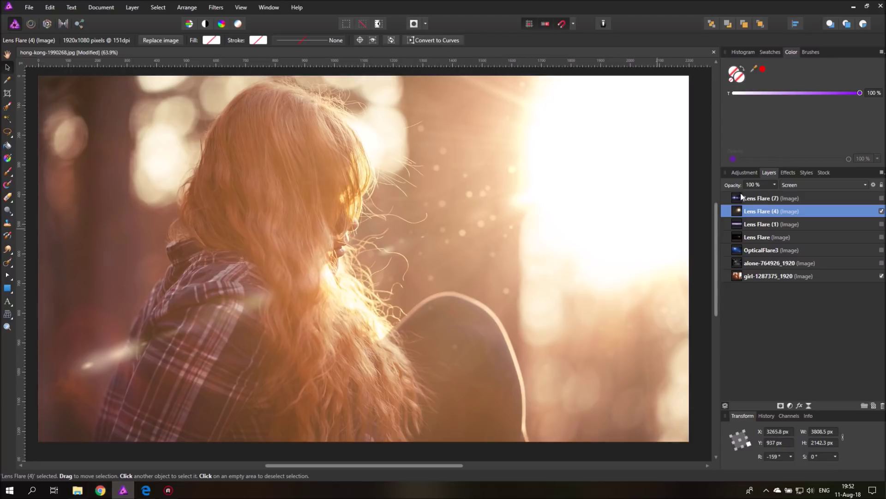
{"action": "left_click", "coordinate": [880, 212]}
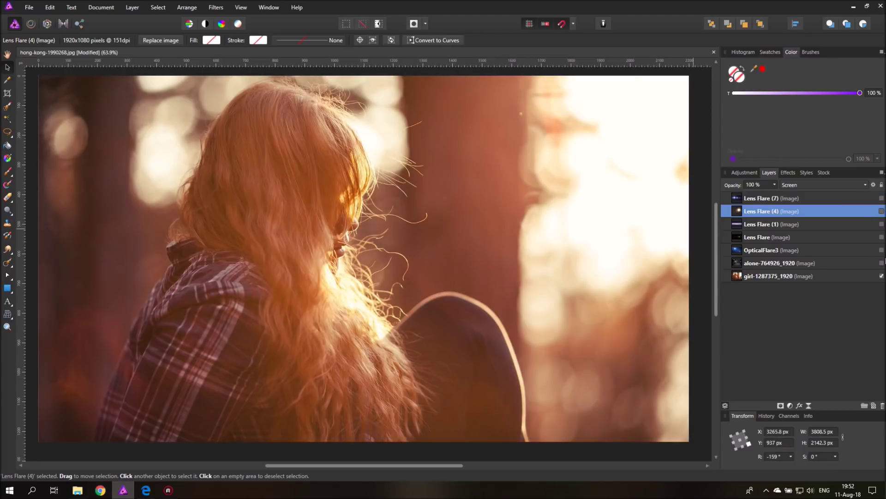
{"action": "left_click", "coordinate": [882, 264]}
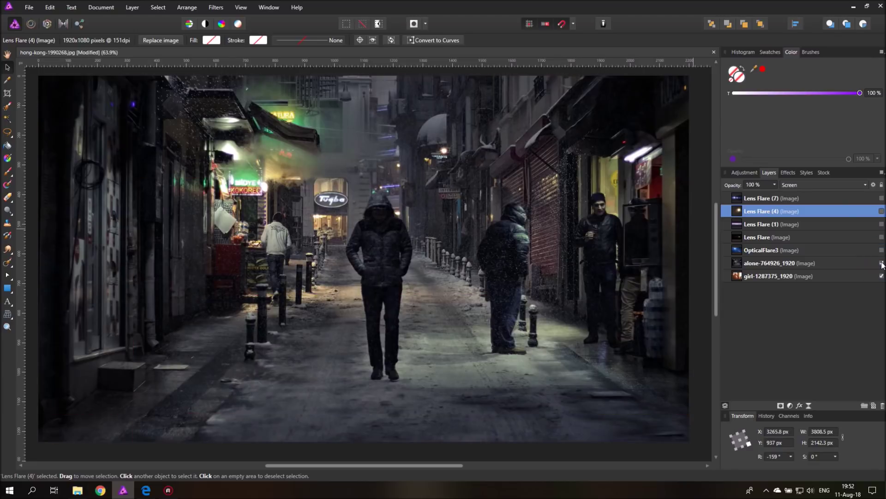
{"action": "left_click", "coordinate": [882, 263]}
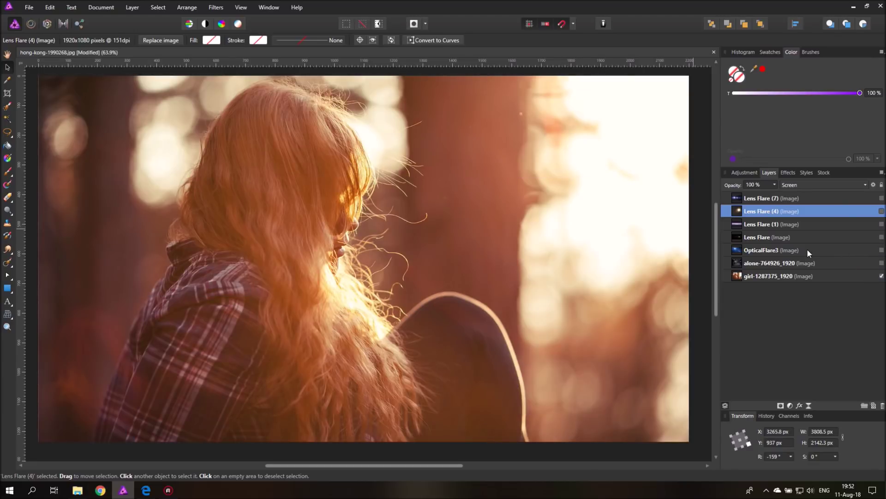
{"action": "left_click", "coordinate": [882, 251]}
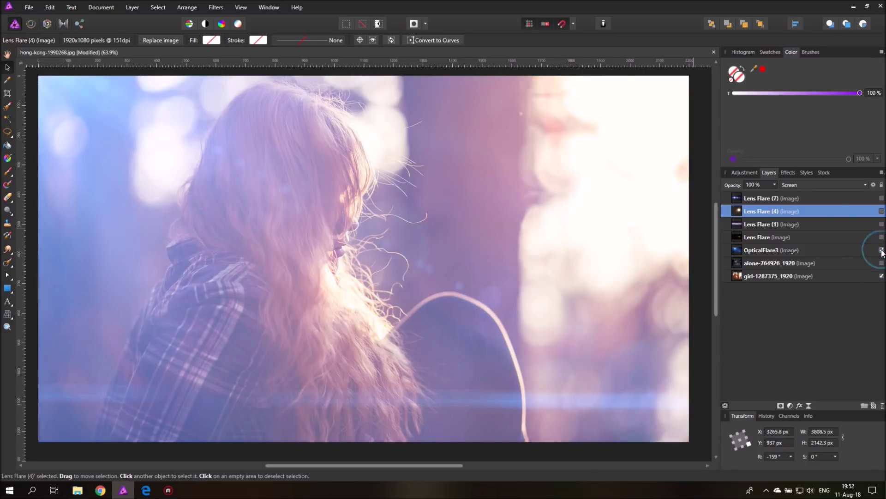
{"action": "left_click", "coordinate": [789, 250]}
{"action": "left_click", "coordinate": [814, 184]}
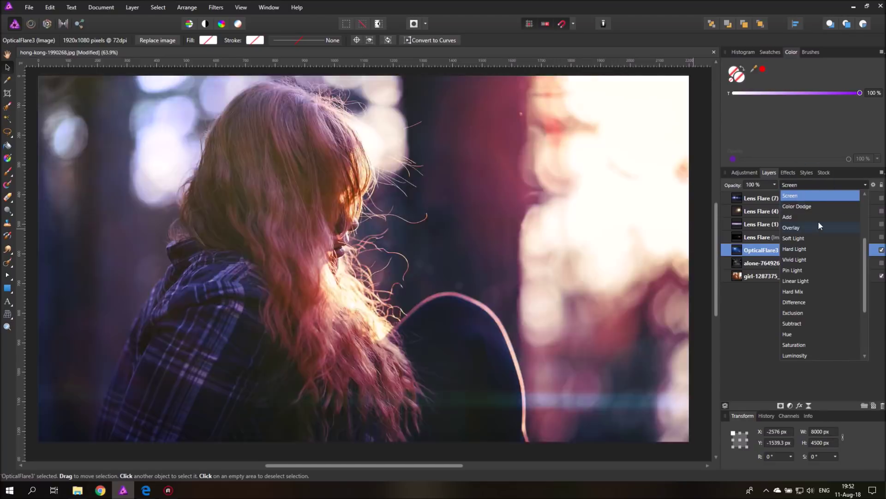
{"action": "scroll", "coordinate": [818, 221], "scroll_direction": "up", "scroll_amount": 3}
{"action": "left_click", "coordinate": [796, 199]}
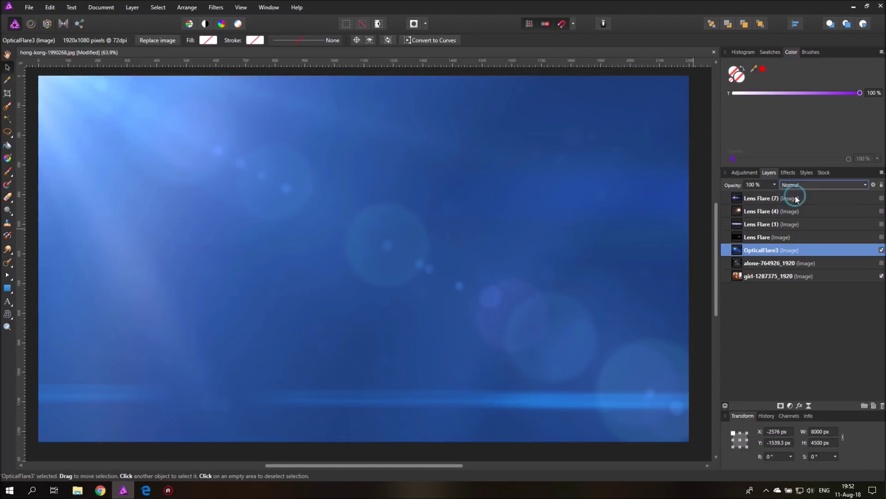
- Drag OpticalFlare3 up-left to X -3132.5, Y -2026.3 px so its blue streak crosses mid-frame
{"action": "left_click_drag", "start_coordinate": [135, 166], "coordinate": [350, 370]}
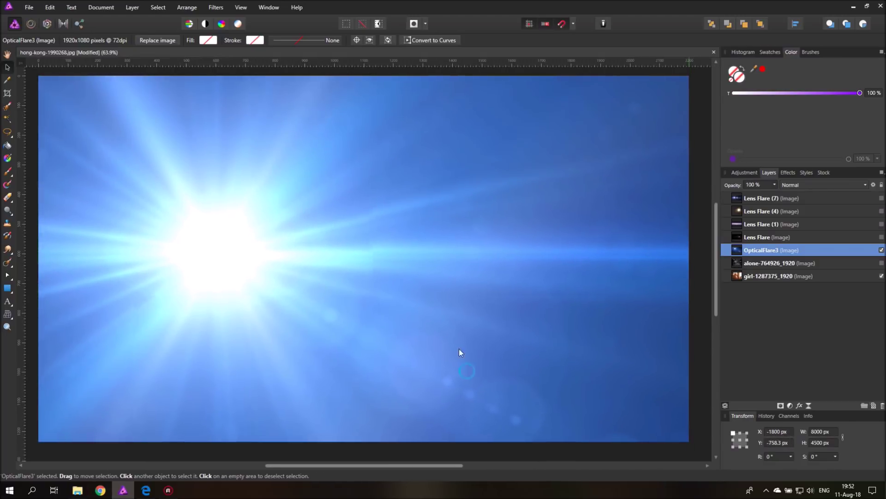
{"action": "left_click_drag", "start_coordinate": [460, 350], "coordinate": [446, 258]}
{"action": "left_click_drag", "start_coordinate": [555, 349], "coordinate": [285, 180]}
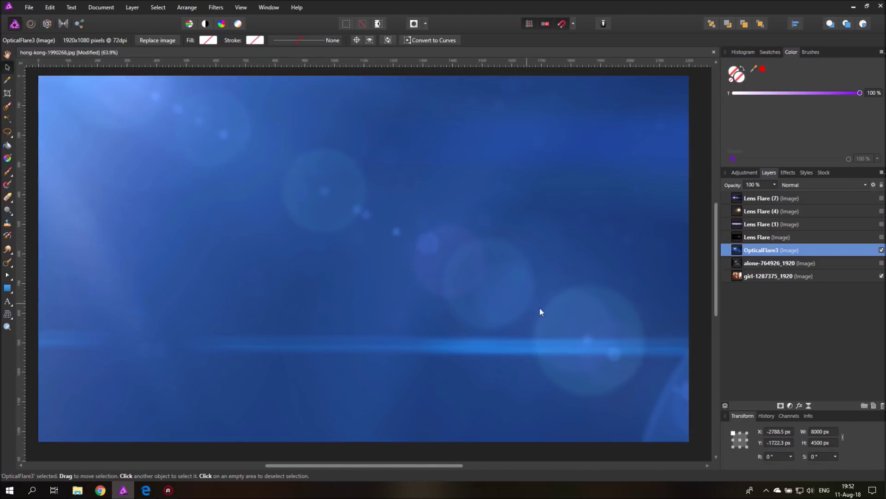
{"action": "left_click_drag", "start_coordinate": [541, 310], "coordinate": [297, 162]}
{"action": "left_click_drag", "start_coordinate": [393, 200], "coordinate": [424, 220]}
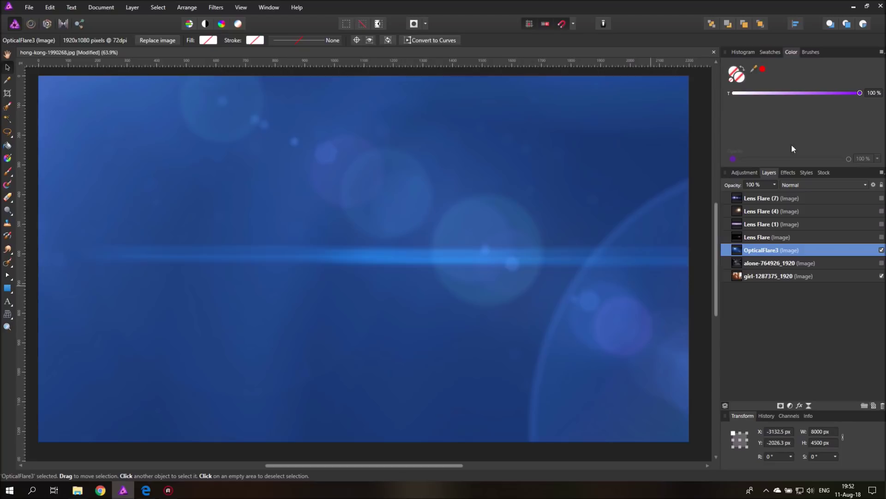
{"action": "left_click", "coordinate": [805, 185]}
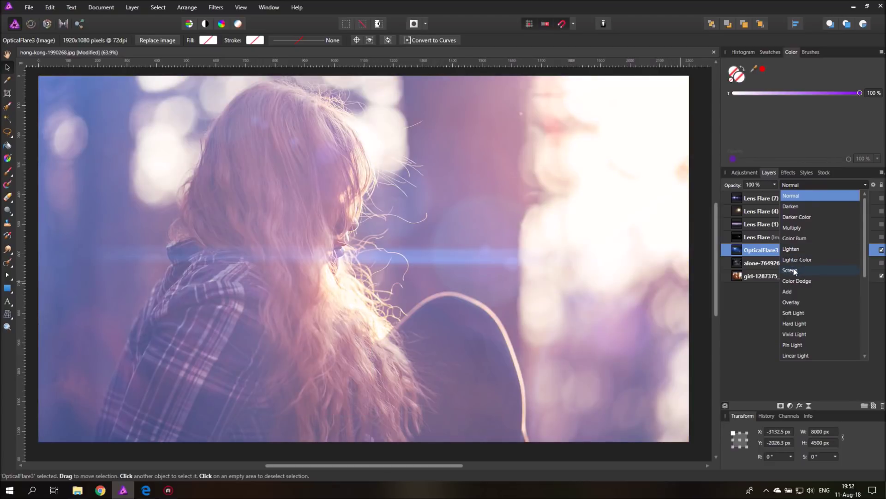
- Switch OpticalFlare3 to Screen and position its streak at face level, X -3271.5, Y -2101.8 px
{"action": "left_click", "coordinate": [795, 271]}
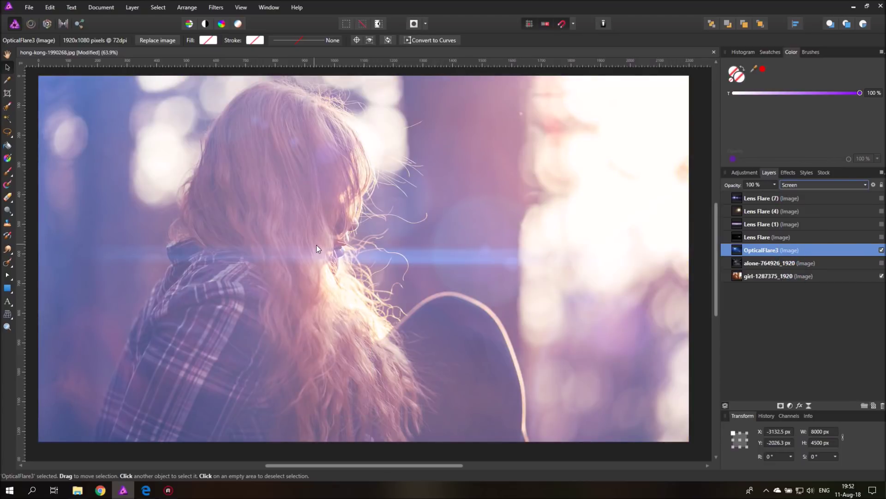
{"action": "mouse_move", "coordinate": [316, 244]}
{"action": "left_mouse_down"}
{"action": "mouse_move", "coordinate": [383, 168]}
{"action": "mouse_move", "coordinate": [164, 189]}
{"action": "mouse_move", "coordinate": [178, 137]}
{"action": "left_mouse_up"}
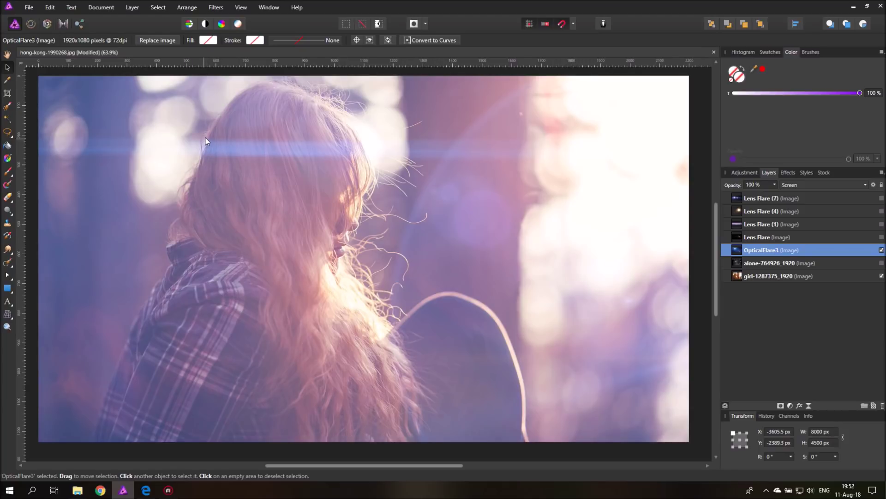
{"action": "mouse_move", "coordinate": [205, 137]}
{"action": "left_mouse_down"}
{"action": "mouse_move", "coordinate": [142, 112]}
{"action": "mouse_move", "coordinate": [404, 151]}
{"action": "mouse_move", "coordinate": [454, 350]}
{"action": "left_mouse_up"}
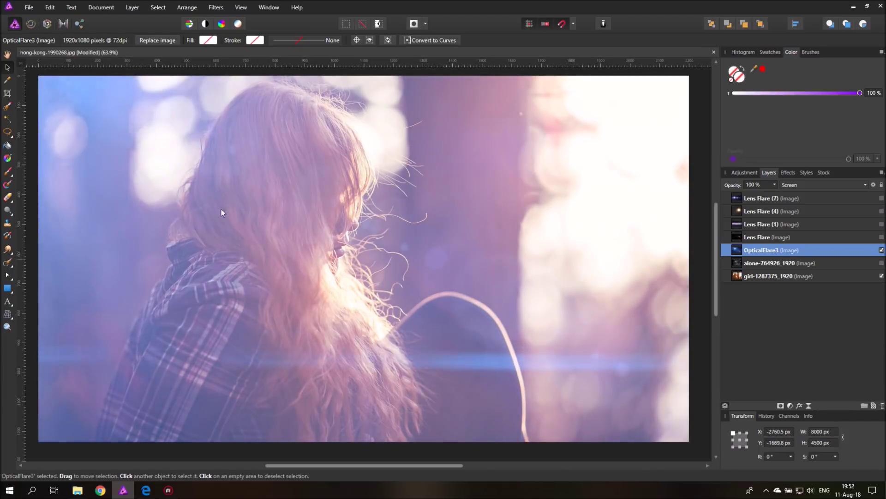
{"action": "mouse_move", "coordinate": [222, 212]}
{"action": "left_mouse_down"}
{"action": "mouse_move", "coordinate": [443, 239]}
{"action": "mouse_move", "coordinate": [282, 166]}
{"action": "mouse_move", "coordinate": [300, 276]}
{"action": "mouse_move", "coordinate": [202, 254]}
{"action": "mouse_move", "coordinate": [206, 200]}
{"action": "left_mouse_up"}
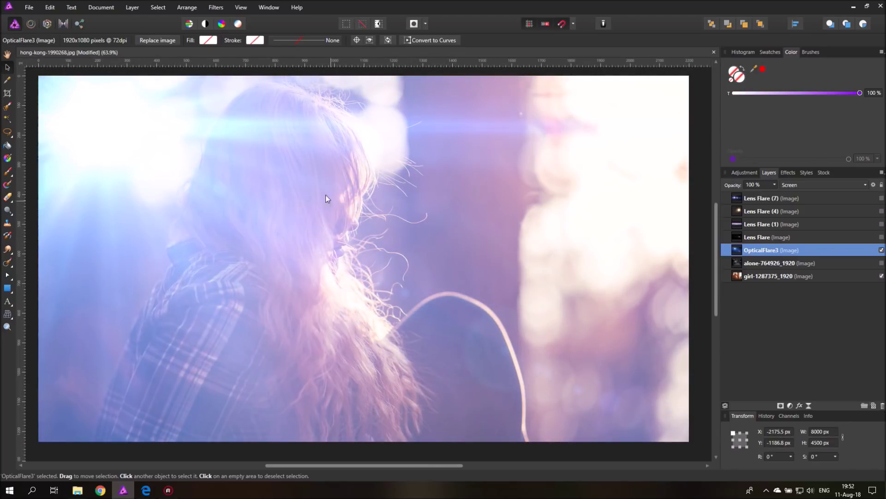
{"action": "left_click_drag", "start_coordinate": [179, 163], "coordinate": [444, 247]}
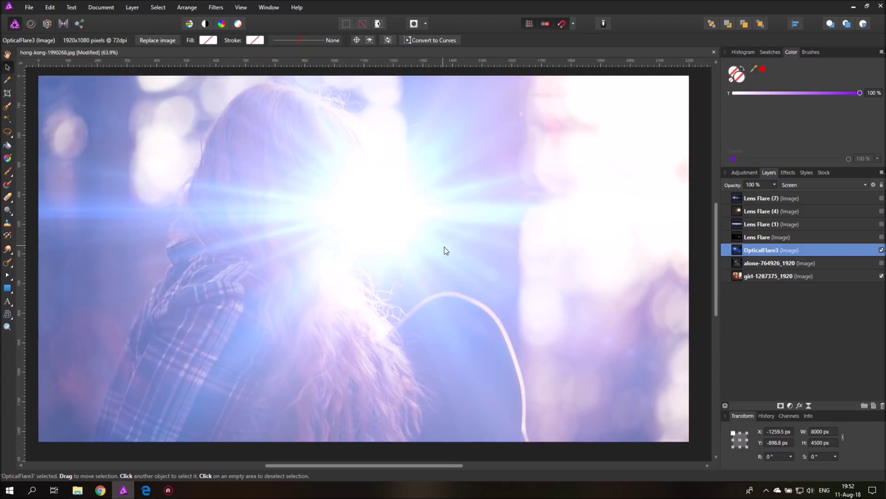
{"action": "left_click_drag", "start_coordinate": [578, 304], "coordinate": [435, 241]}
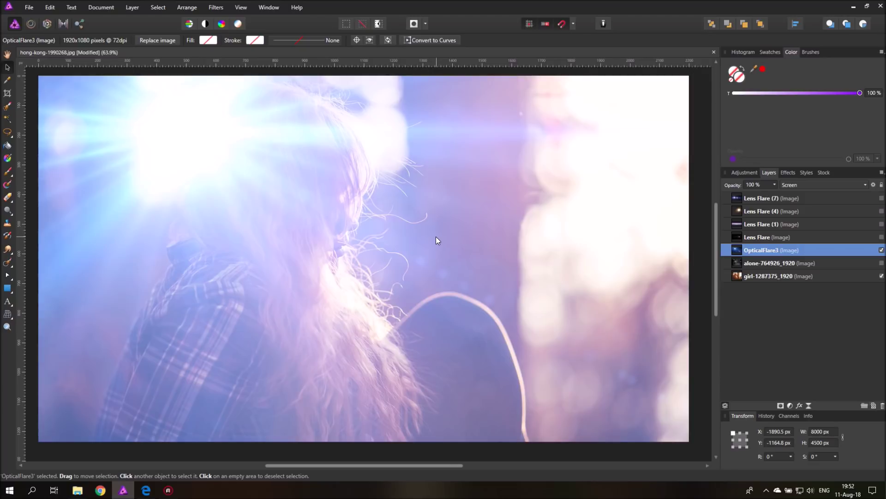
{"action": "left_click_drag", "start_coordinate": [222, 154], "coordinate": [268, 226]}
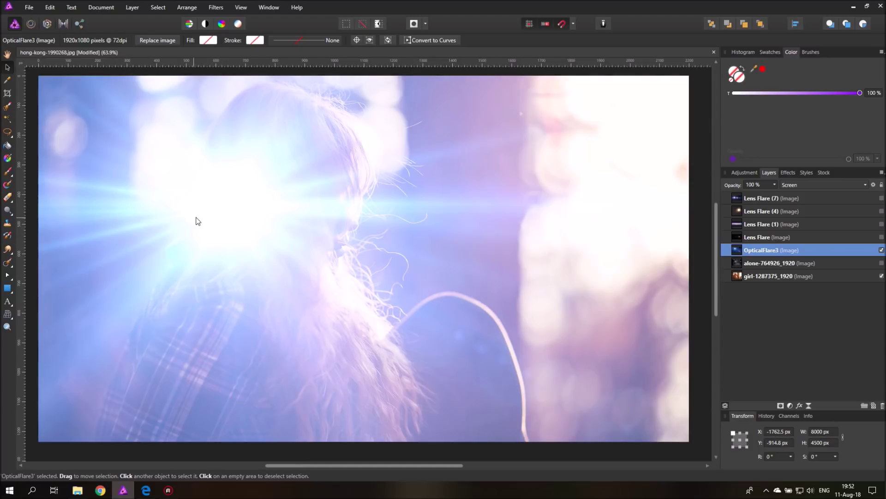
{"action": "left_click_drag", "start_coordinate": [258, 221], "coordinate": [126, 162]}
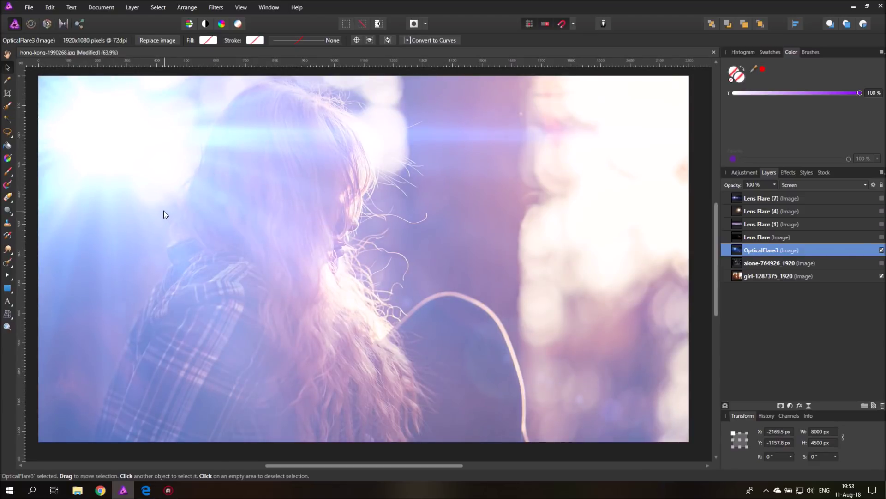
{"action": "left_click_drag", "start_coordinate": [265, 223], "coordinate": [306, 165]}
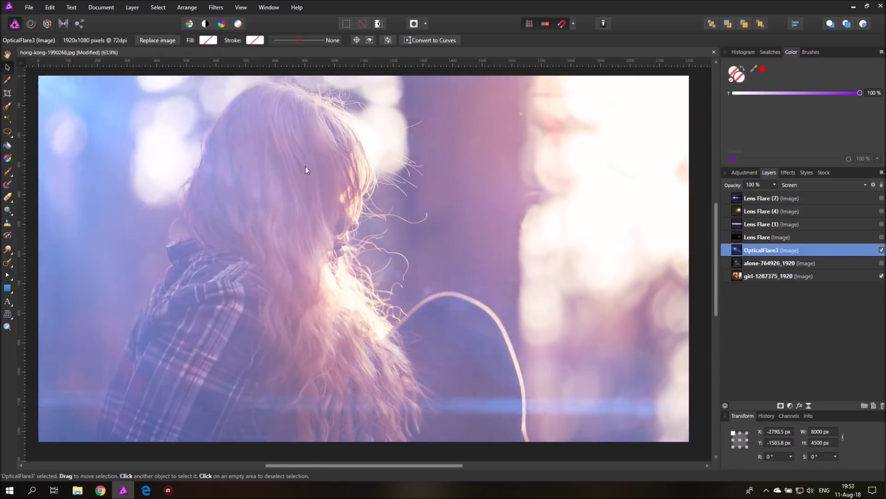
{"action": "left_click_drag", "start_coordinate": [457, 222], "coordinate": [460, 224]}
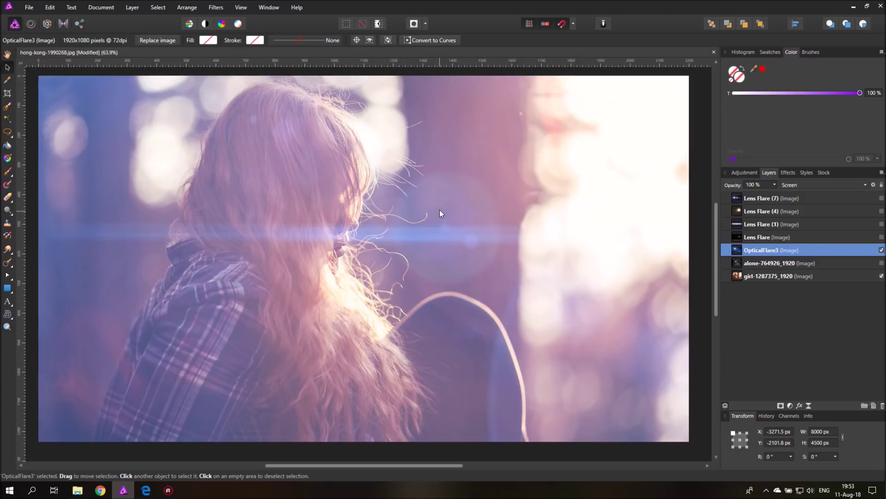
- Bring up the DeviantArt Big Lens And Optical Flare Collection tab in Edge
{"action": "left_click", "coordinate": [146, 489]}
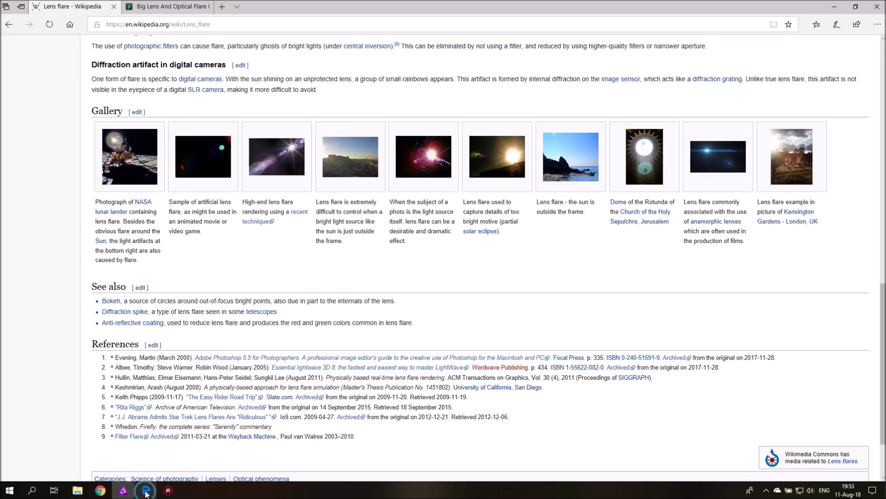
{"action": "left_click", "coordinate": [177, 9]}
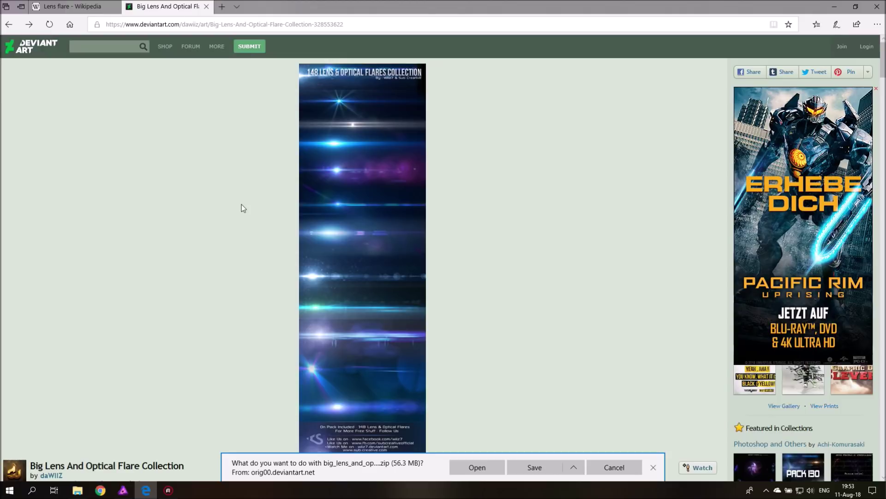
- Dismiss the zip download prompt, look over the share options, and return to Affinity Photo
{"action": "left_click", "coordinate": [652, 468]}
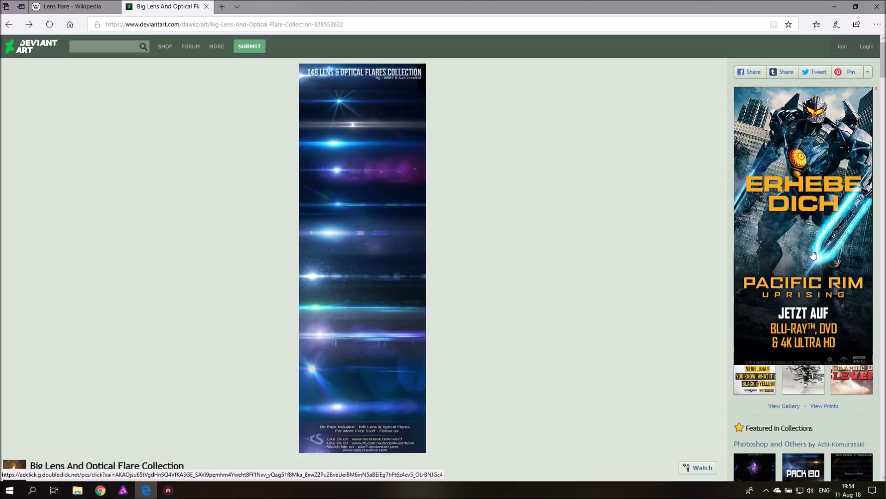
{"action": "left_click", "coordinate": [869, 72]}
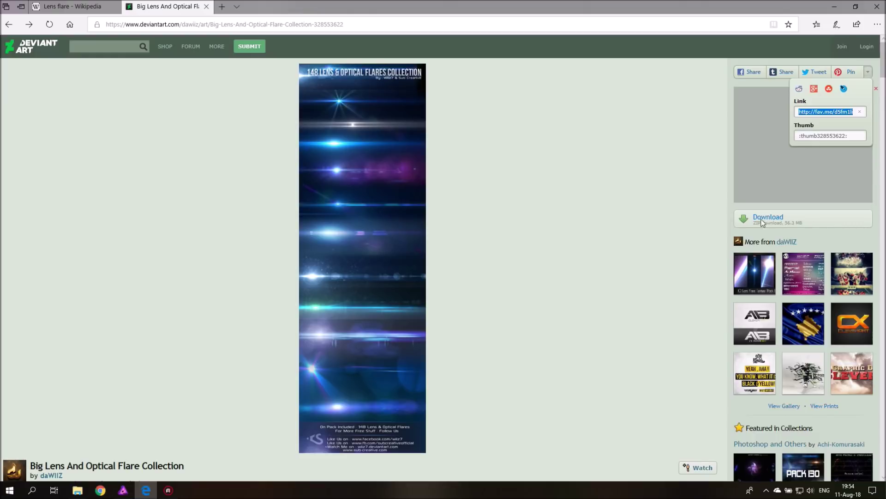
{"action": "left_click", "coordinate": [868, 73]}
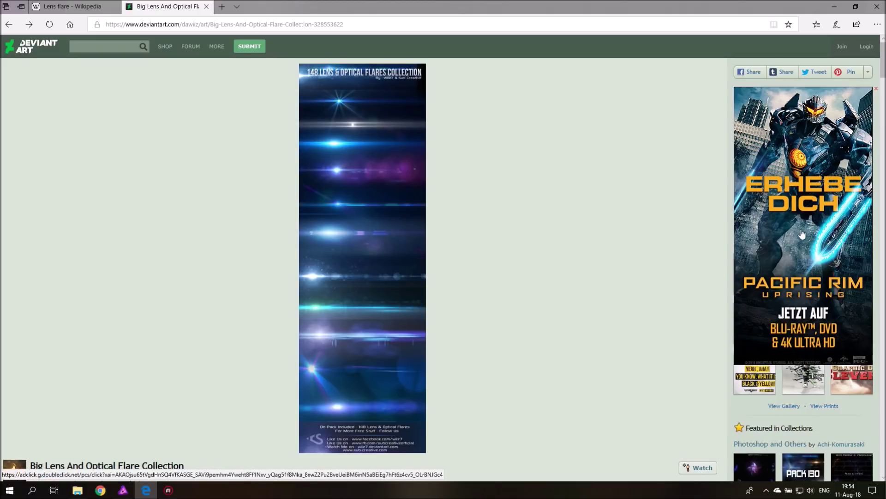
{"action": "left_click", "coordinate": [869, 73]}
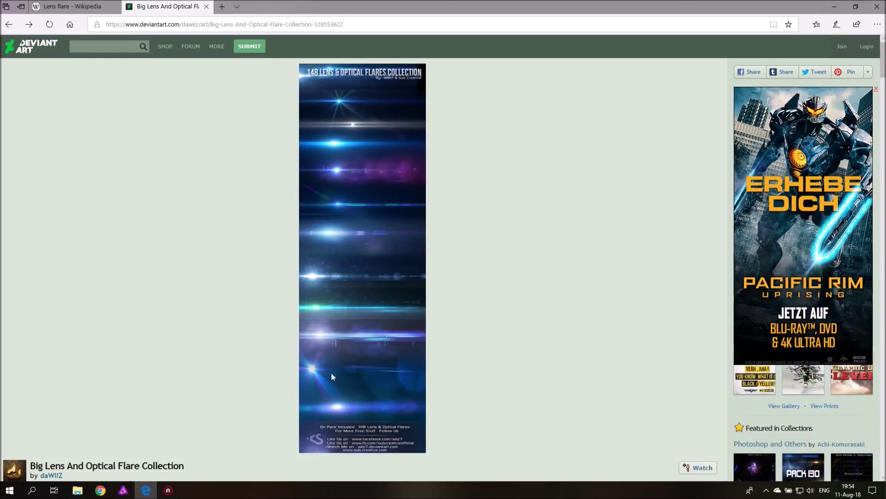
{"action": "left_click", "coordinate": [122, 490]}
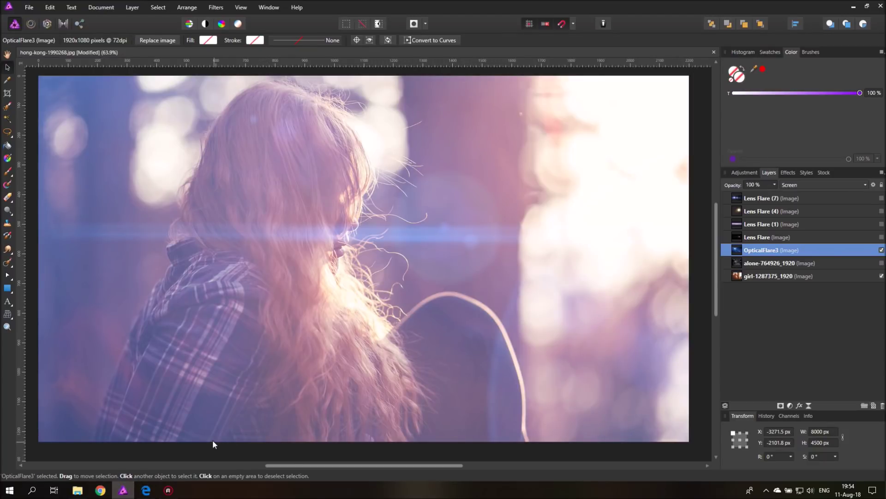
{"action": "left_click", "coordinate": [882, 250]}
{"action": "left_click", "coordinate": [882, 250]}
- Lower the OpticalFlare3 streak and pull its top source blend range point down to fade it
{"action": "mouse_move", "coordinate": [152, 229]}
{"action": "left_mouse_down"}
{"action": "mouse_move", "coordinate": [384, 291]}
{"action": "mouse_move", "coordinate": [294, 234]}
{"action": "left_mouse_up"}
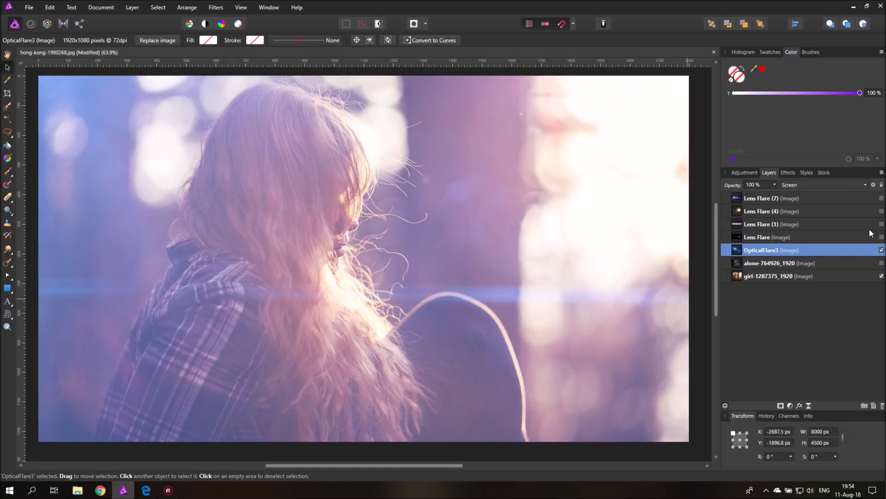
{"action": "left_click", "coordinate": [874, 185]}
{"action": "left_click_drag", "start_coordinate": [394, 133], "coordinate": [616, 163]}
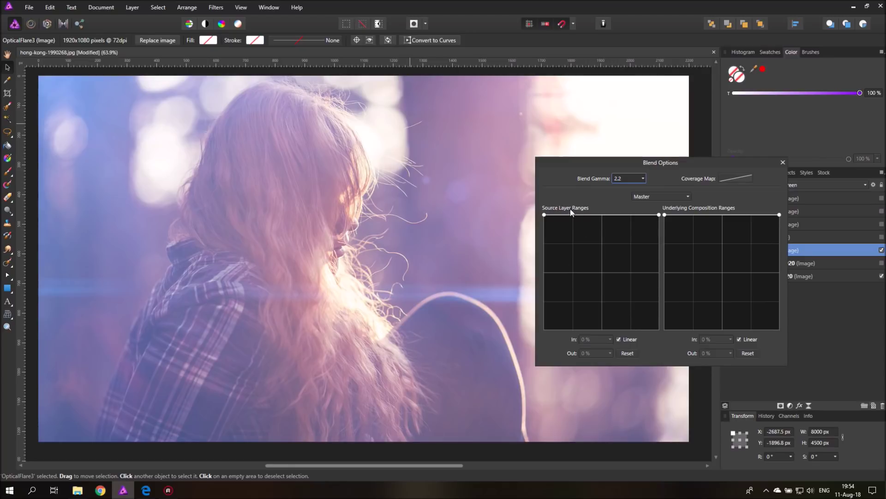
{"action": "left_click", "coordinate": [544, 215]}
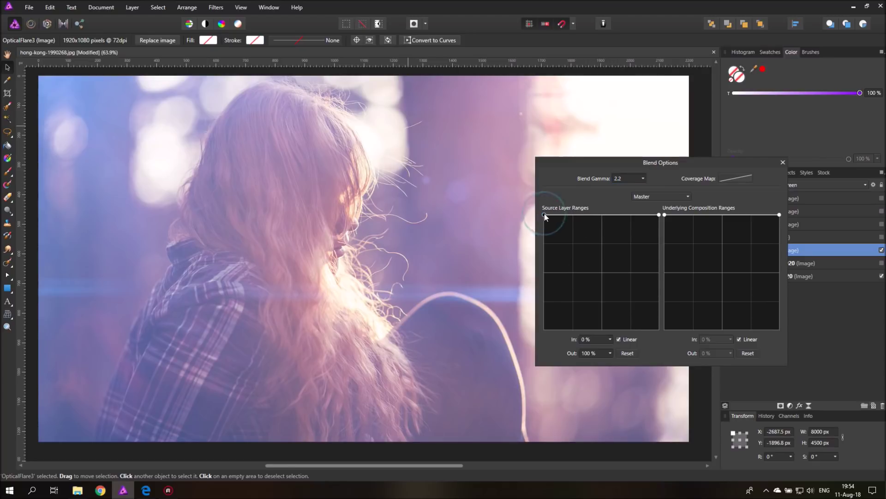
{"action": "left_click_drag", "start_coordinate": [544, 234], "coordinate": [534, 370]}
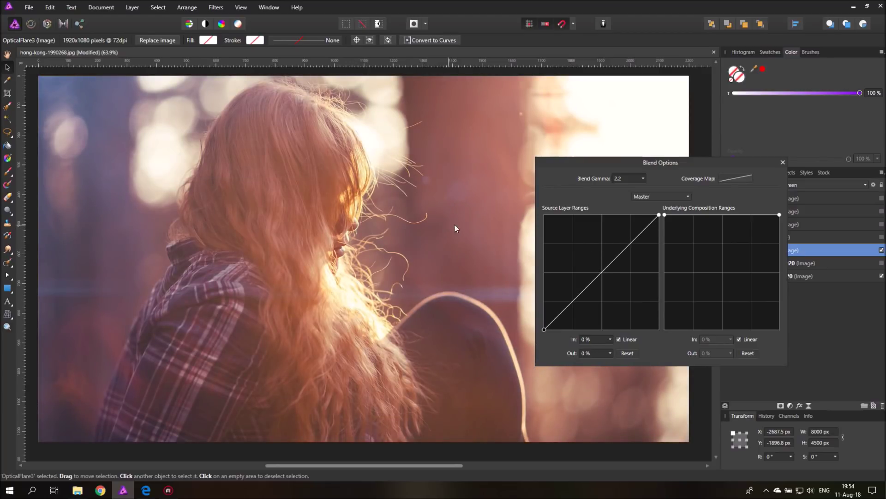
- Add a source range curve point at In 37.2%, Out 64.8% to restore some flare brightness
{"action": "left_click_drag", "start_coordinate": [560, 165], "coordinate": [658, 167]}
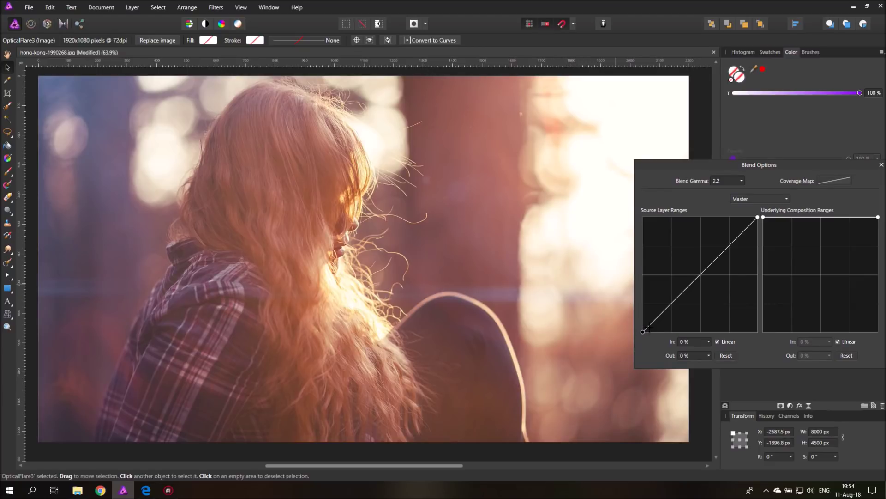
{"action": "left_click", "coordinate": [680, 294]}
{"action": "left_click_drag", "start_coordinate": [680, 294], "coordinate": [686, 259]}
{"action": "left_click_drag", "start_coordinate": [751, 166], "coordinate": [679, 164]}
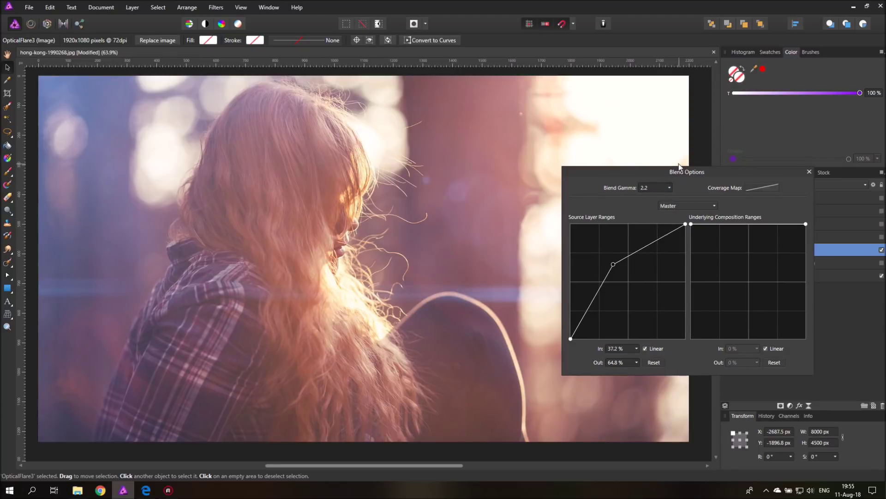
{"action": "left_click", "coordinate": [810, 171]}
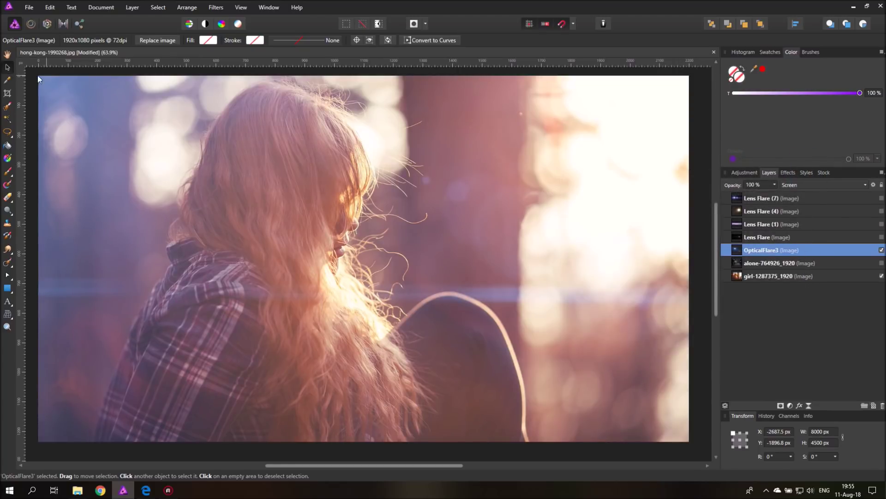
- Try another placement for the OpticalFlare3 flare, then hide it
{"action": "left_click_drag", "start_coordinate": [103, 95], "coordinate": [123, 291]}
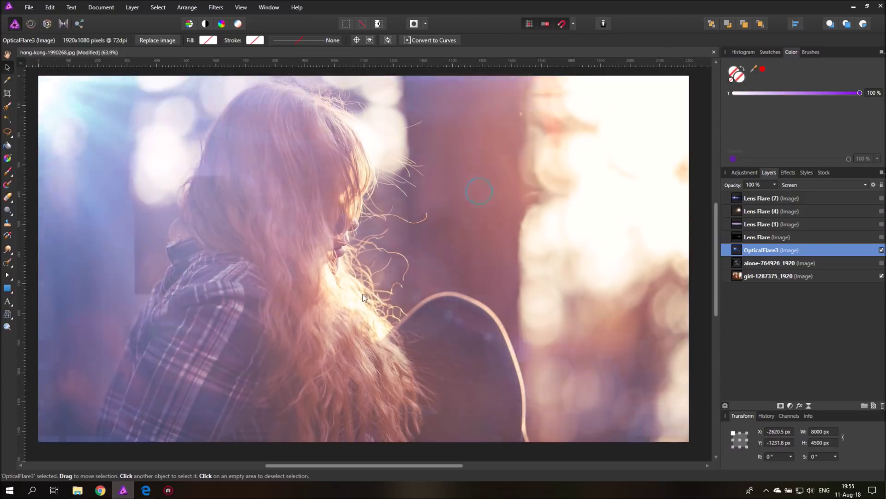
{"action": "left_click_drag", "start_coordinate": [363, 294], "coordinate": [464, 284]}
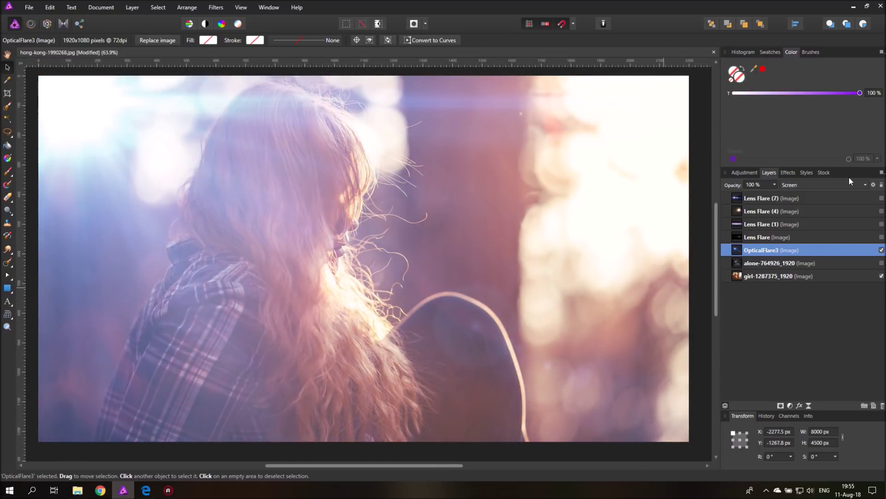
{"action": "left_click", "coordinate": [882, 250]}
- Show Lens Flare (4), shift it toward the right edge and rotate it to about -165°
{"action": "left_click", "coordinate": [882, 211]}
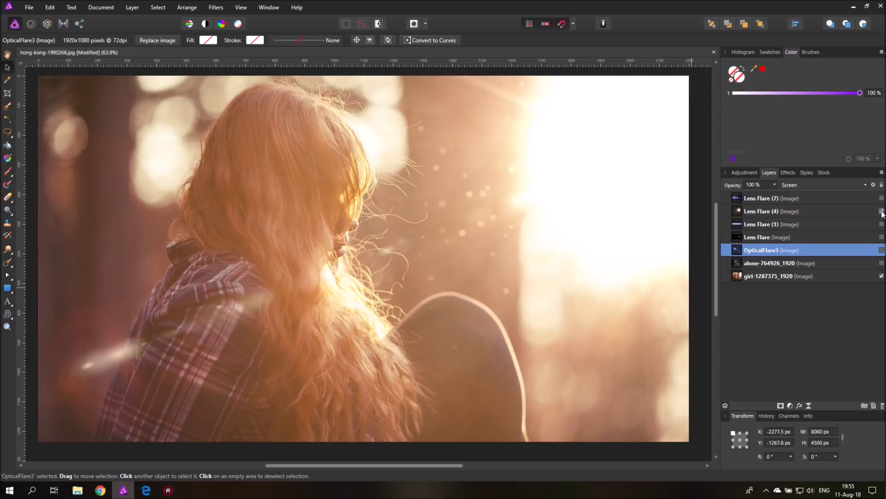
{"action": "left_click", "coordinate": [744, 212]}
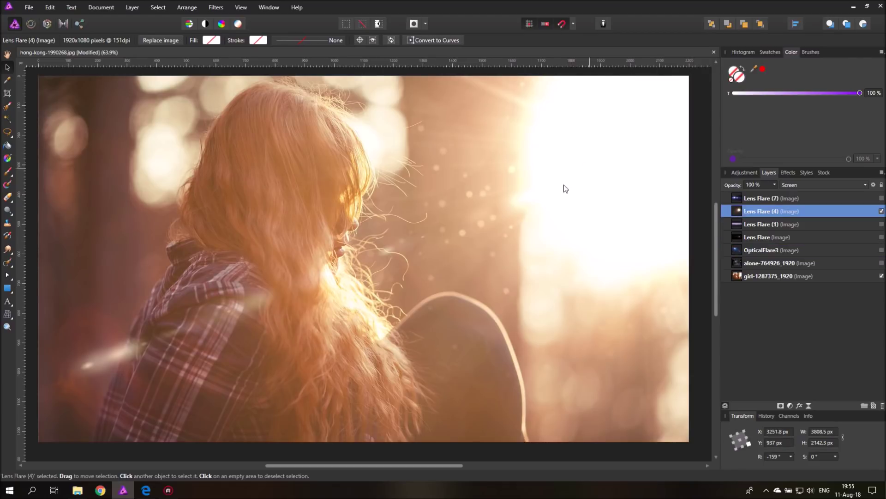
{"action": "left_click_drag", "start_coordinate": [564, 184], "coordinate": [419, 249]}
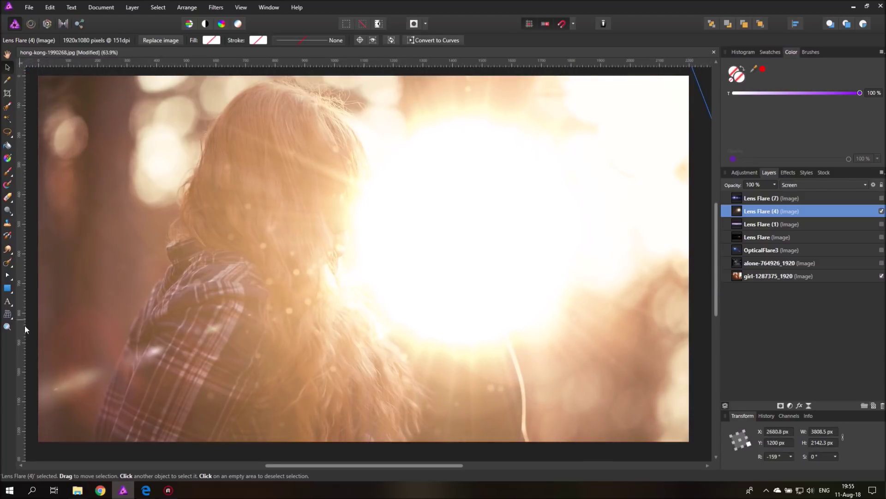
{"action": "left_click", "coordinate": [7, 327]}
{"action": "left_click", "coordinate": [173, 270], "text": "alt"}
{"action": "left_click", "coordinate": [170, 273], "text": "alt"}
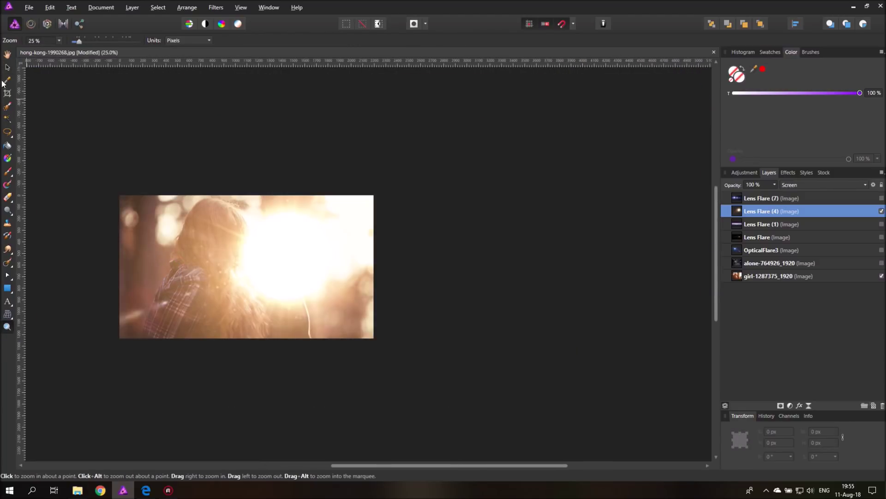
{"action": "left_click", "coordinate": [8, 68]}
{"action": "left_click_drag", "start_coordinate": [218, 250], "coordinate": [313, 214]}
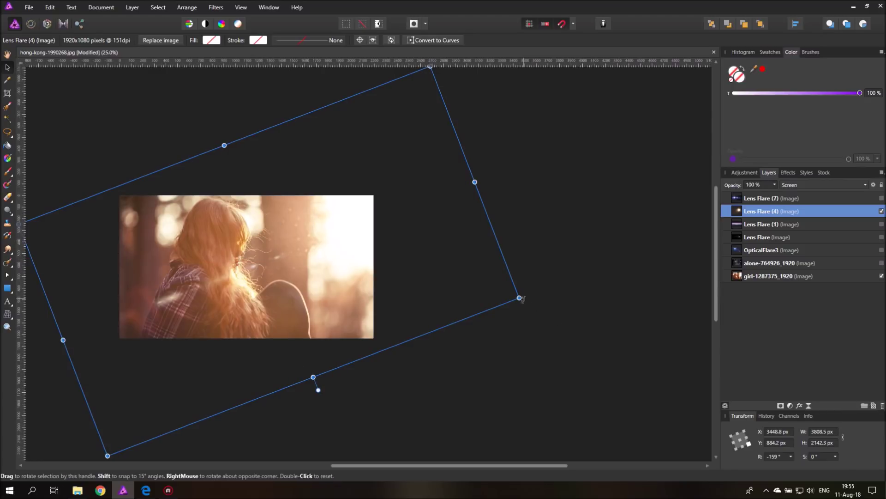
{"action": "mouse_move", "coordinate": [523, 300]}
{"action": "left_mouse_down"}
{"action": "mouse_move", "coordinate": [476, 388]}
{"action": "mouse_move", "coordinate": [530, 341]}
{"action": "mouse_move", "coordinate": [532, 283]}
{"action": "mouse_move", "coordinate": [538, 309]}
{"action": "left_mouse_up"}
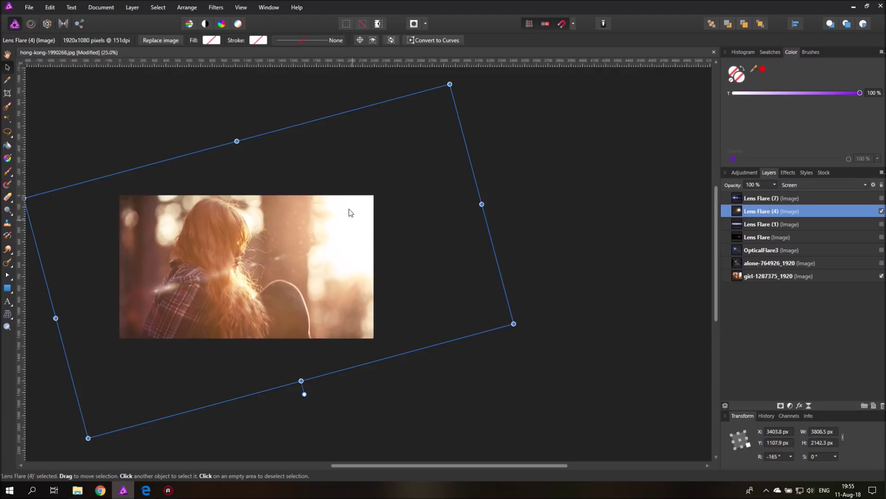
- Fit the photo in view, hide Lens Flare (4), and select the alone-764926_1920 layer
{"action": "key", "text": "ctrl+0"}
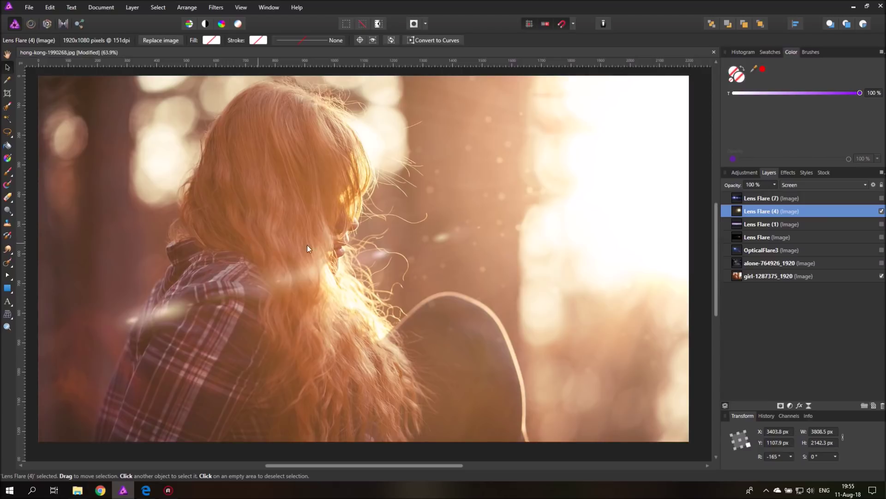
{"action": "left_click", "coordinate": [881, 211]}
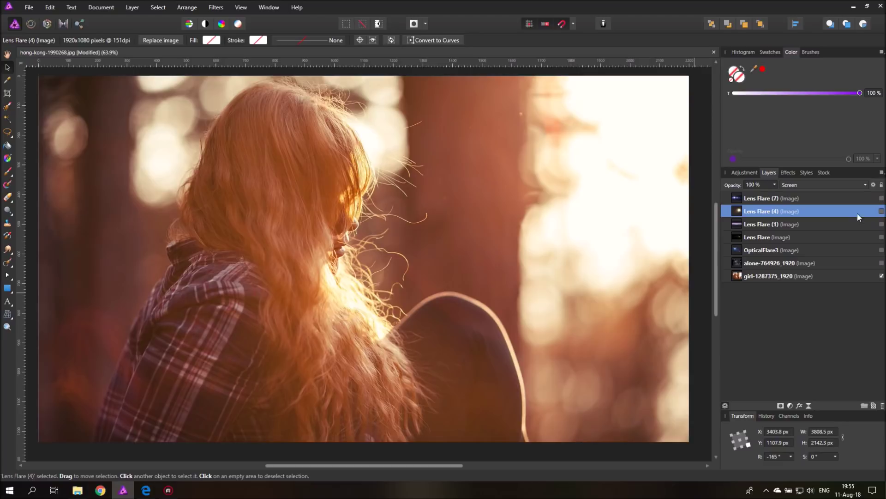
{"action": "left_click", "coordinate": [738, 262]}
- Show the street photo and Lens Flare (7), undo an accidental photo move, and lock the photo
{"action": "left_click", "coordinate": [882, 263]}
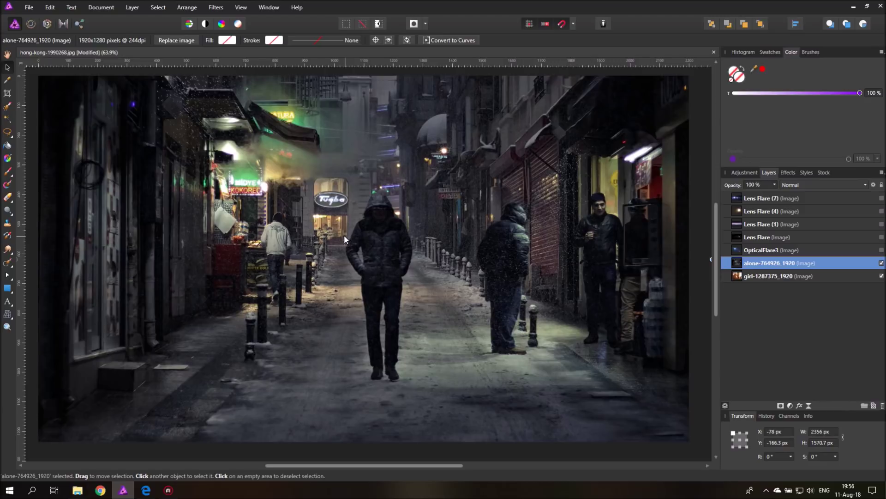
{"action": "left_click", "coordinate": [882, 198]}
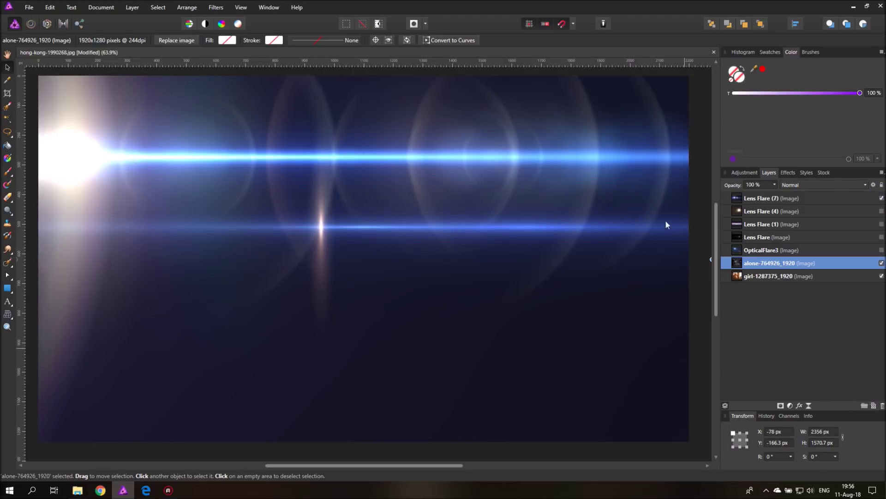
{"action": "left_click_drag", "start_coordinate": [265, 160], "coordinate": [253, 176]}
{"action": "key", "text": "ctrl+z"}
{"action": "left_click", "coordinate": [882, 185]}
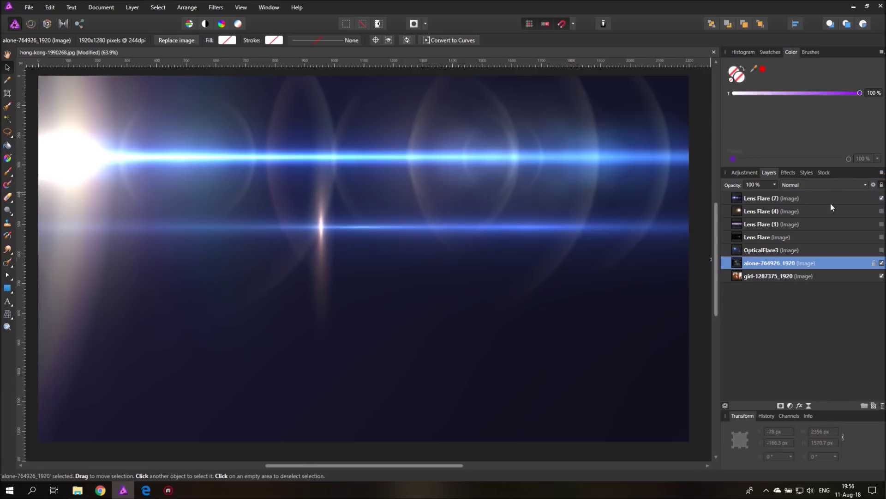
- Set Lens Flare (7) to Screen, raise it to X -3493, Y -1541.1 px, then hide it
{"action": "left_click", "coordinate": [804, 198]}
{"action": "left_click_drag", "start_coordinate": [497, 196], "coordinate": [482, 247]}
{"action": "left_click", "coordinate": [812, 184]}
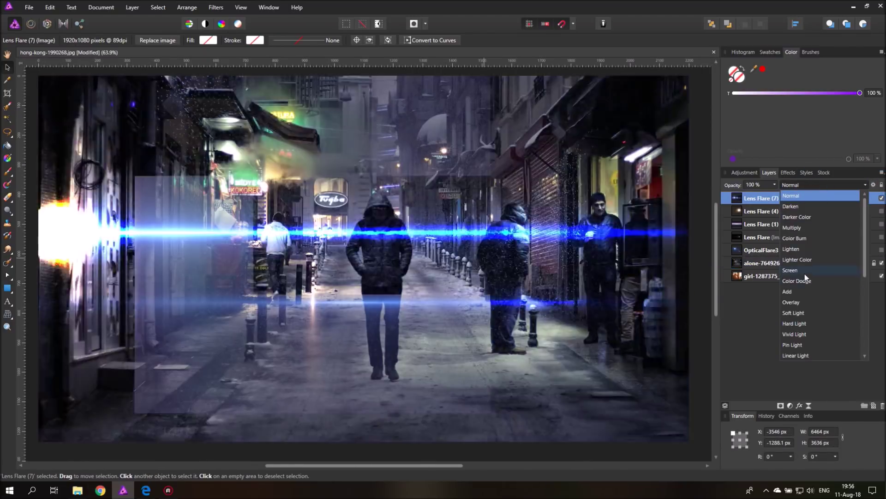
{"action": "left_click", "coordinate": [802, 270]}
{"action": "mouse_move", "coordinate": [411, 271]}
{"action": "left_mouse_down"}
{"action": "mouse_move", "coordinate": [441, 196]}
{"action": "mouse_move", "coordinate": [436, 262]}
{"action": "mouse_move", "coordinate": [438, 194]}
{"action": "mouse_move", "coordinate": [424, 197]}
{"action": "left_mouse_up"}
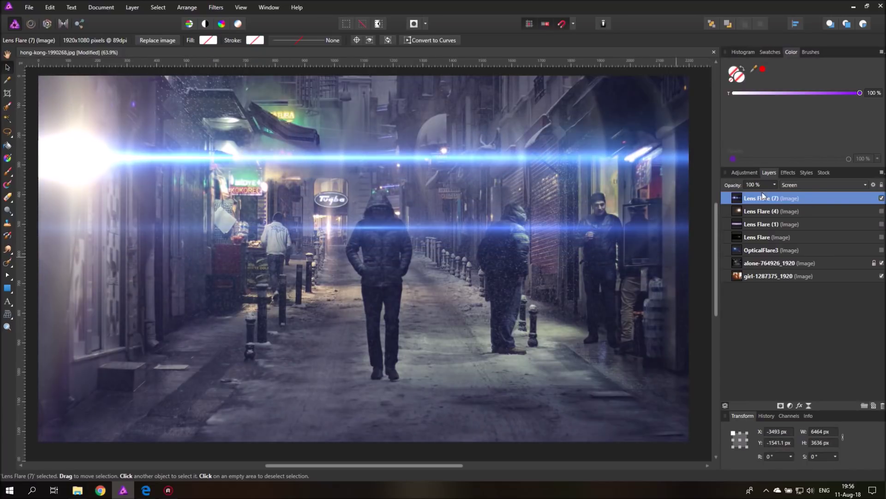
{"action": "left_click", "coordinate": [882, 199]}
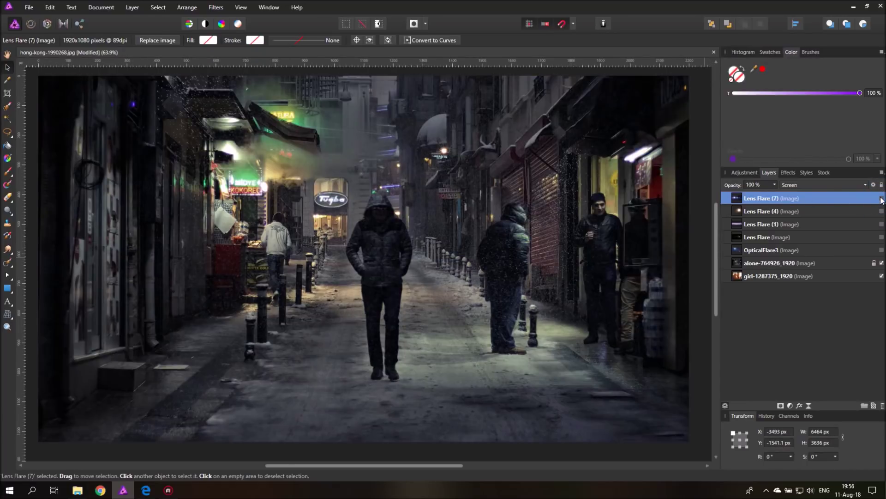
- Draw a 2229 × 1296 px purple-to-cyan gradient rectangle over the whole photo in Soft Light mode
{"action": "left_click", "coordinate": [742, 264]}
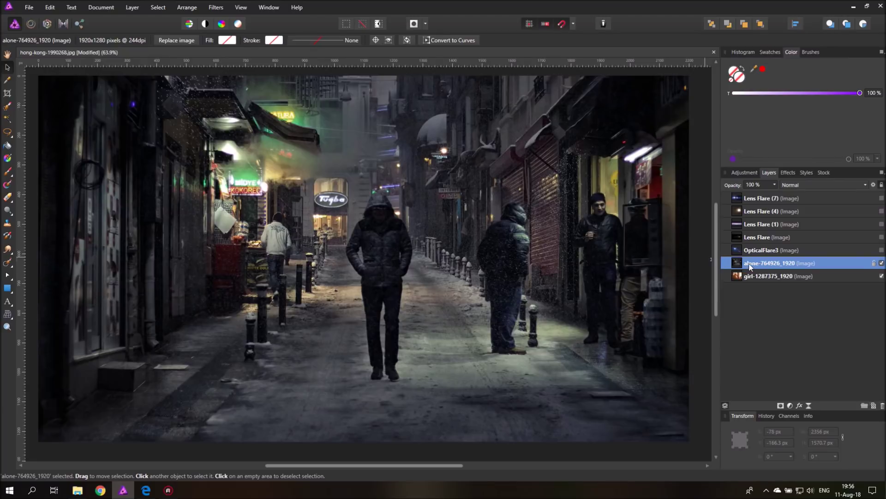
{"action": "left_click", "coordinate": [7, 289]}
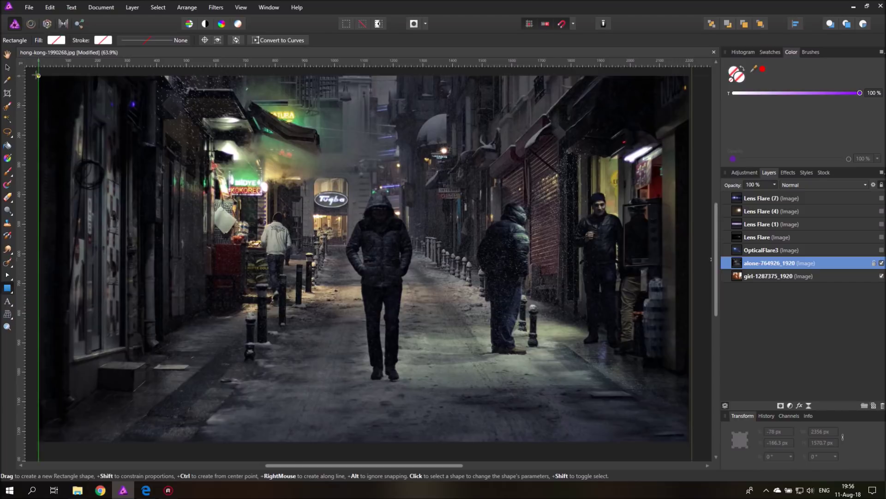
{"action": "left_click_drag", "start_coordinate": [38, 76], "coordinate": [697, 449]}
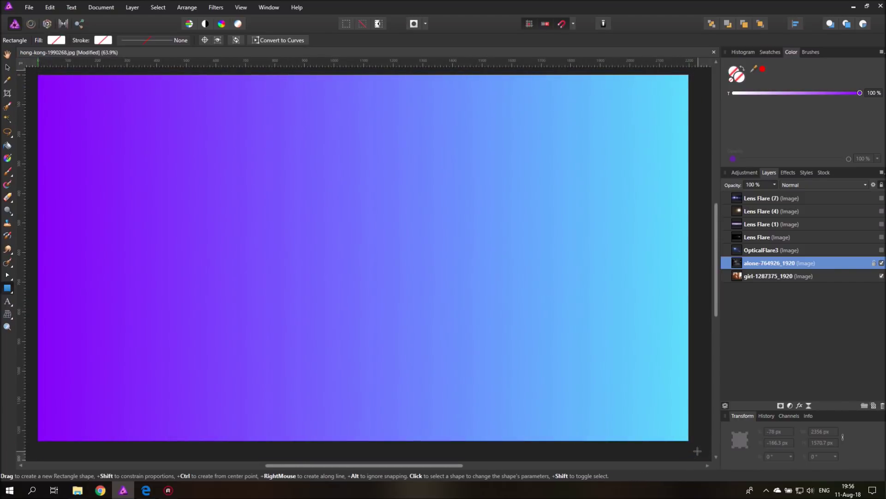
{"action": "left_click", "coordinate": [56, 41]}
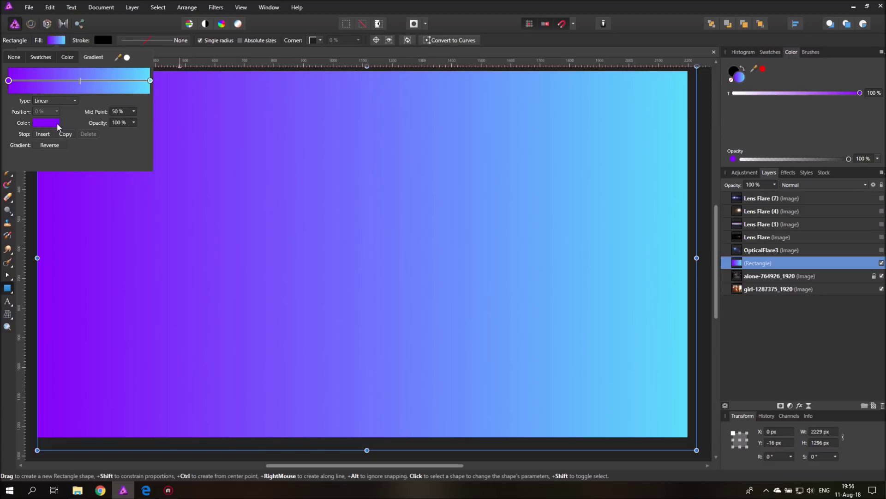
{"action": "left_click", "coordinate": [63, 40]}
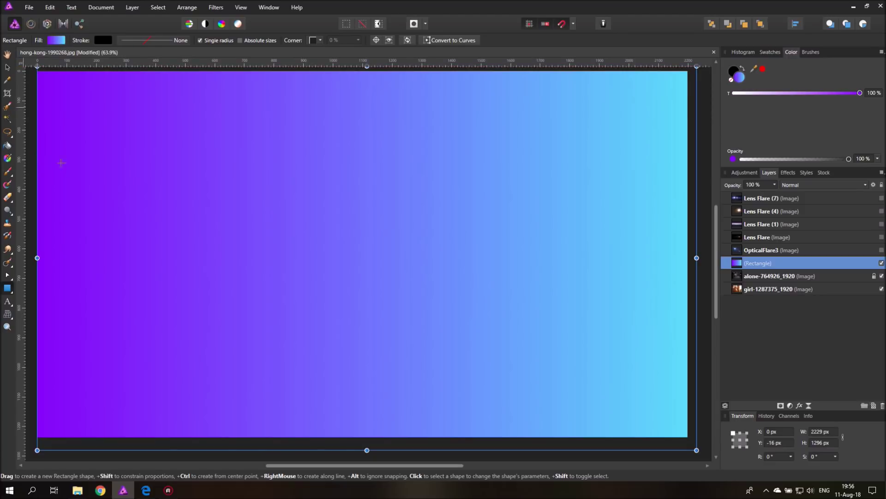
{"action": "left_click", "coordinate": [797, 184]}
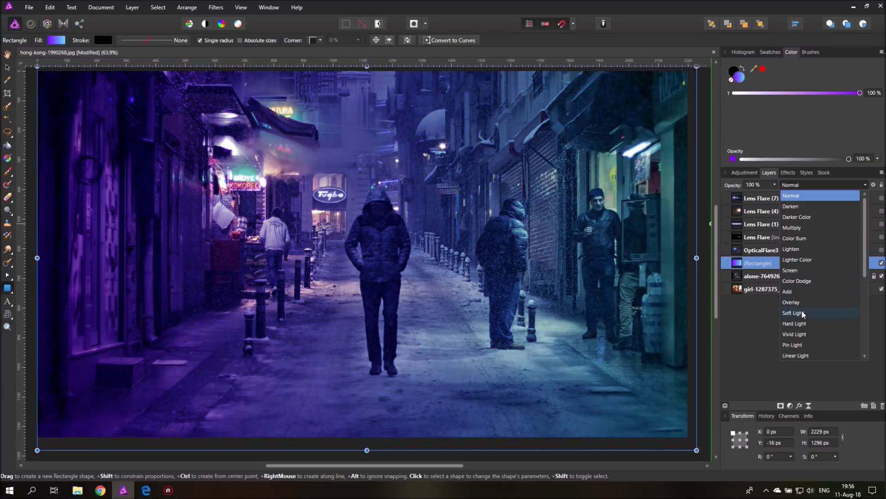
{"action": "left_click", "coordinate": [803, 312]}
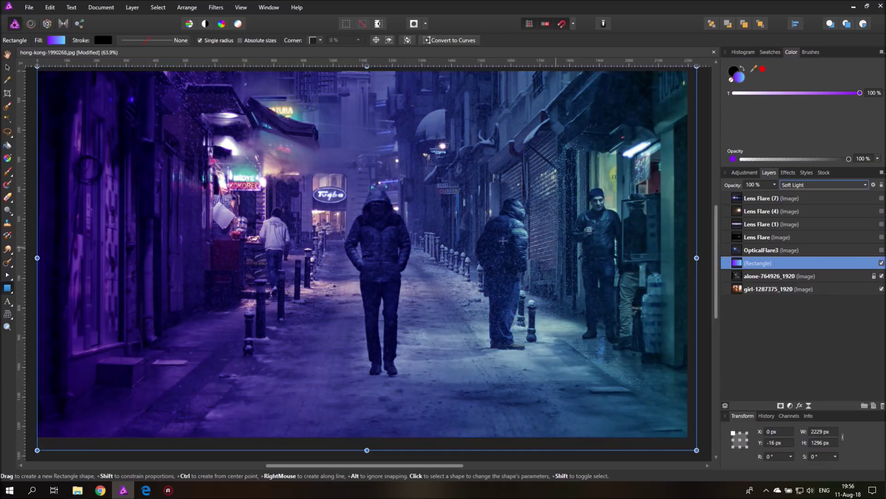
{"action": "left_click", "coordinate": [6, 70]}
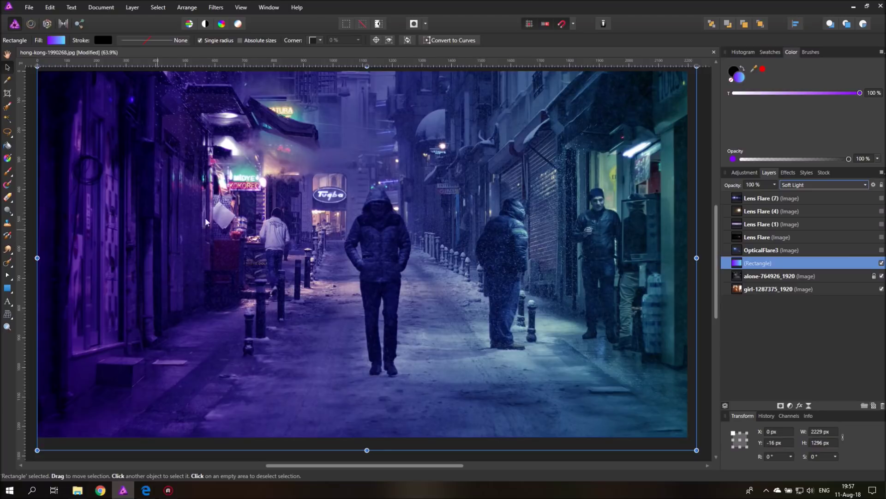
- Show Lens Flare (7), compare the tint on and off, and raise the streak to X -3518, Y -1651.1 px
{"action": "scroll", "coordinate": [536, 318], "scroll_direction": "up", "scroll_amount": 2}
{"action": "scroll", "coordinate": [541, 311], "scroll_direction": "down", "scroll_amount": 2}
{"action": "left_click", "coordinate": [882, 198]}
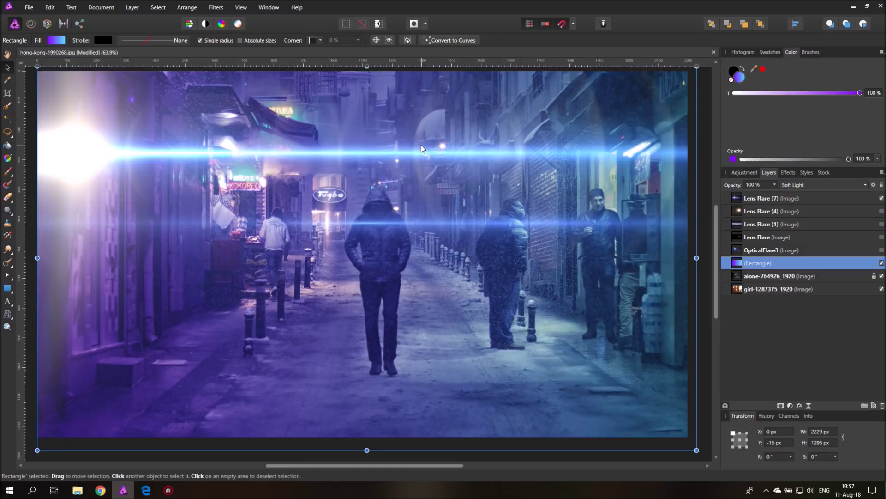
{"action": "left_click", "coordinate": [882, 263]}
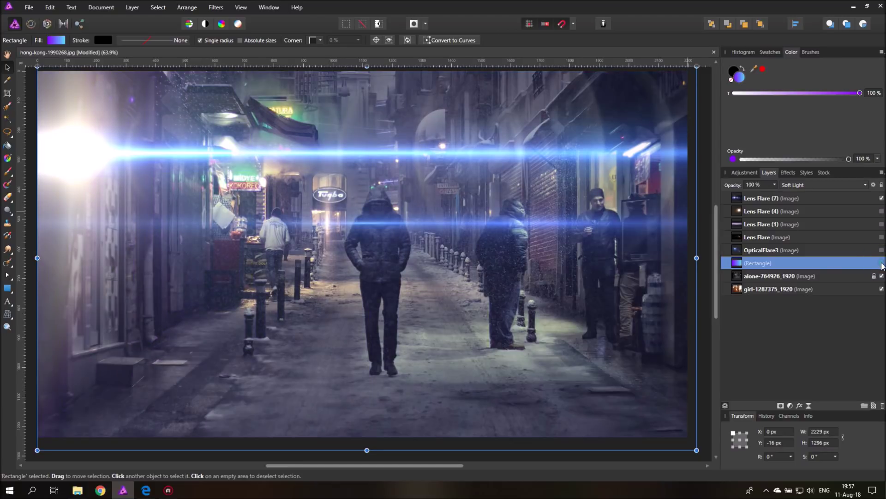
{"action": "left_click", "coordinate": [882, 263]}
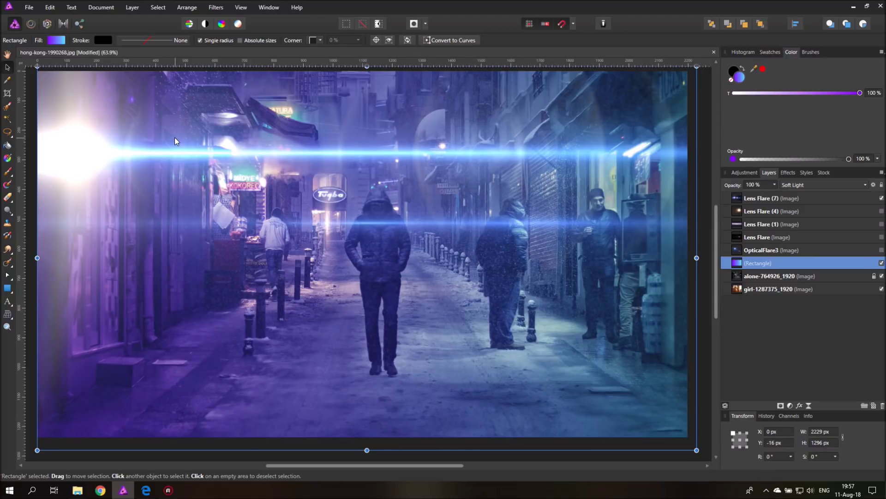
{"action": "left_click", "coordinate": [75, 150]}
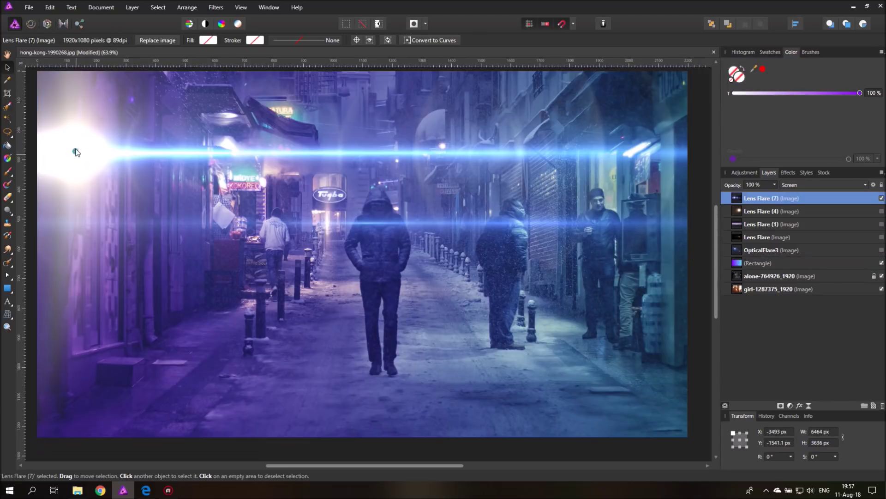
{"action": "left_click_drag", "start_coordinate": [76, 152], "coordinate": [68, 121]}
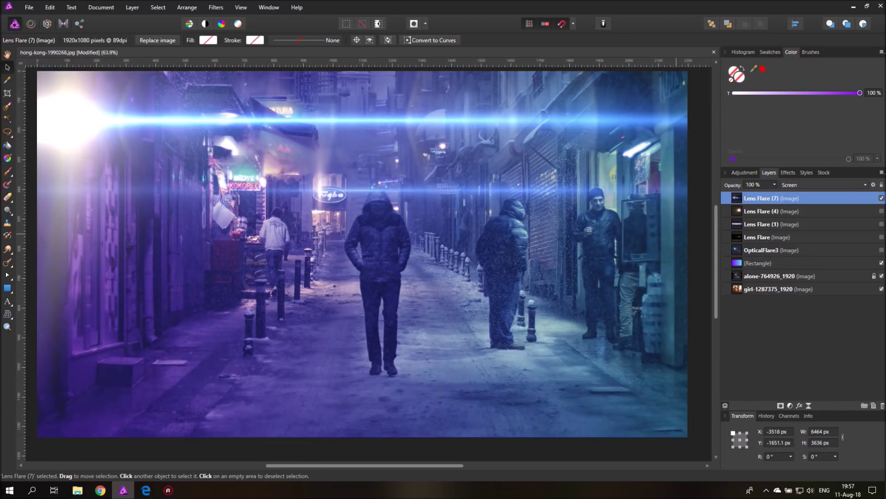
- Hide Lens Flare (7), then show Lens Flare (1) and set it to Screen blend mode
{"action": "left_click", "coordinate": [881, 198]}
{"action": "left_click", "coordinate": [831, 224]}
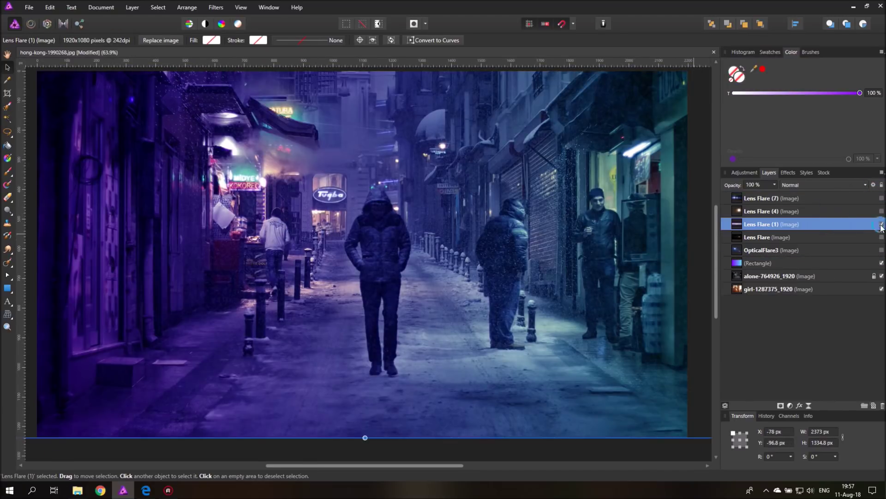
{"action": "left_click", "coordinate": [881, 224]}
{"action": "left_click", "coordinate": [796, 185]}
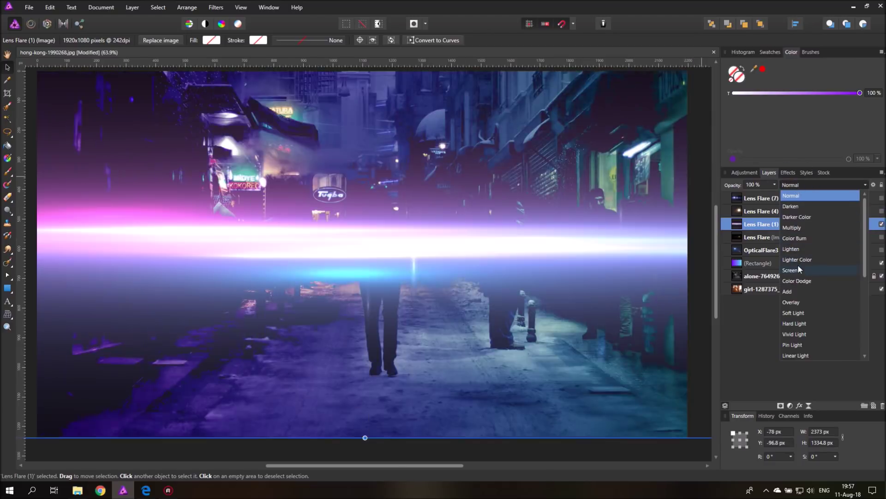
{"action": "left_click", "coordinate": [791, 270]}
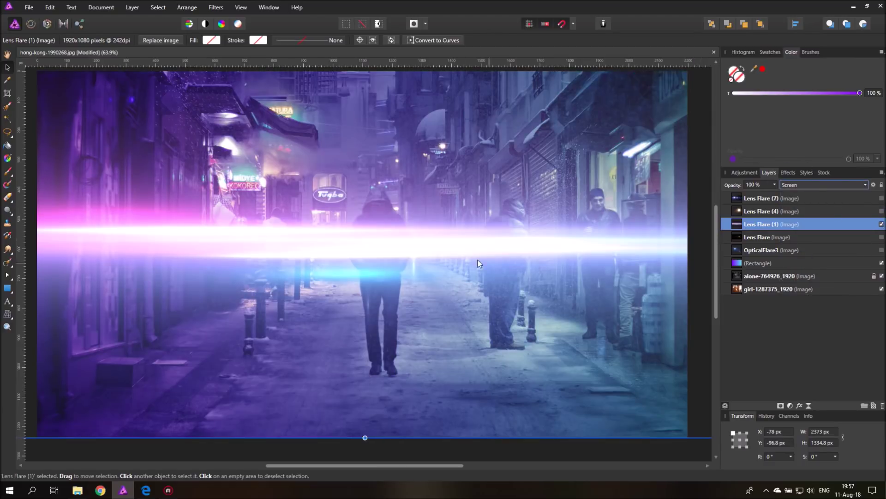
- Move the purple Lens Flare (1) streak up toward the left side and keep it selected
{"action": "left_click_drag", "start_coordinate": [497, 248], "coordinate": [301, 179]}
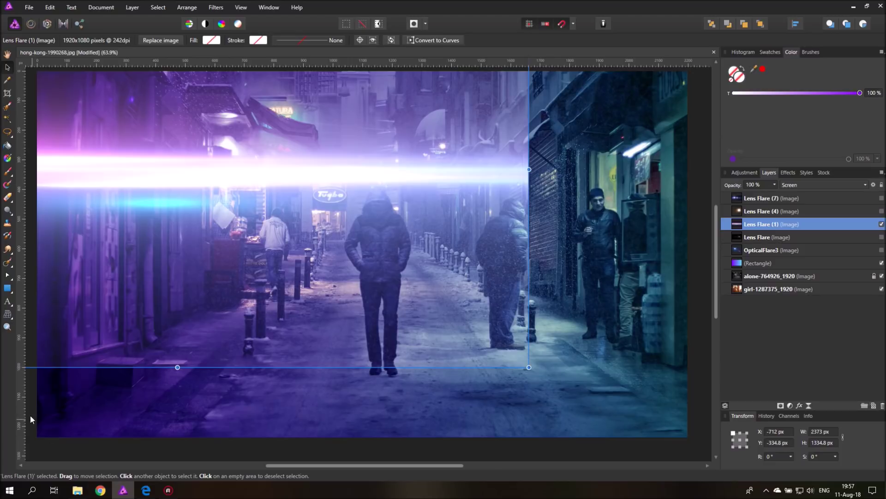
{"action": "left_click", "coordinate": [513, 448]}
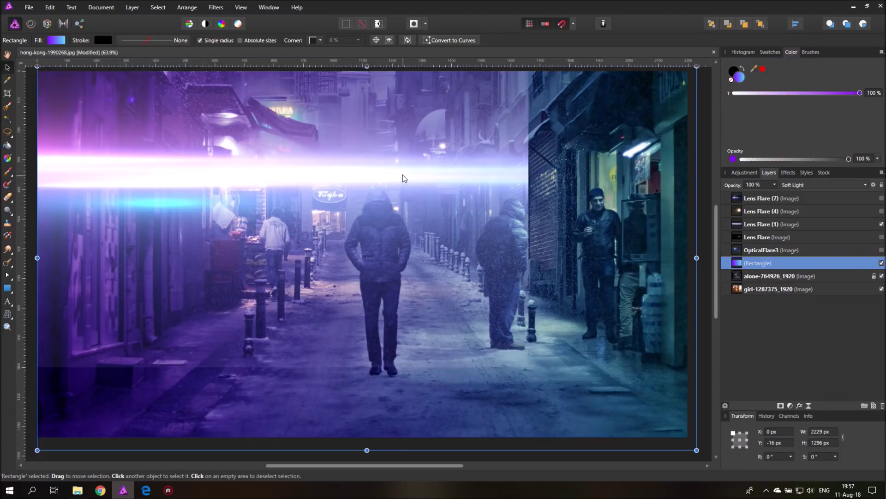
{"action": "left_click", "coordinate": [402, 189]}
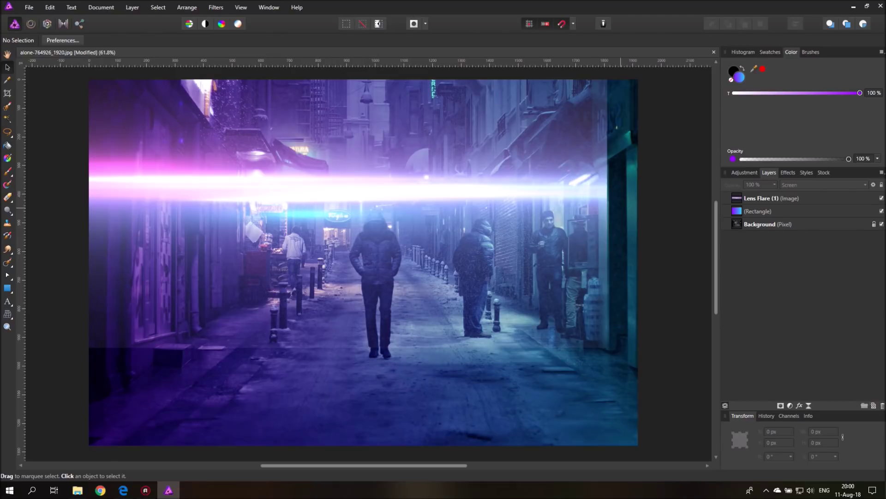
- Curve Lens Flare (1)'s source blend range to a point at In 29.5%, Out 85.9%
{"action": "left_click", "coordinate": [816, 203]}
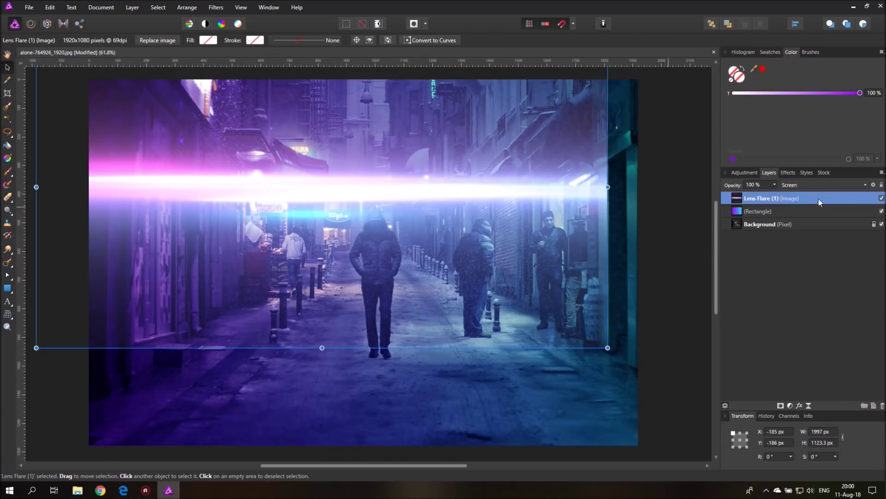
{"action": "left_click", "coordinate": [874, 185]}
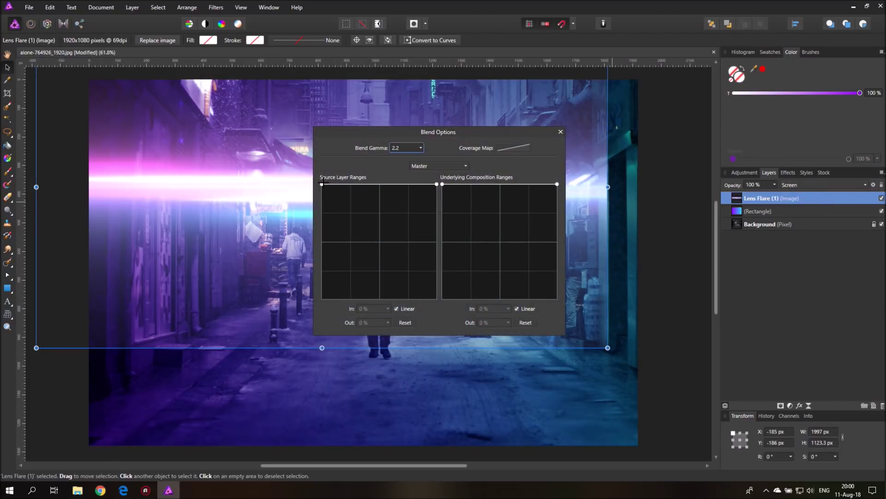
{"action": "left_click_drag", "start_coordinate": [322, 184], "coordinate": [322, 299]}
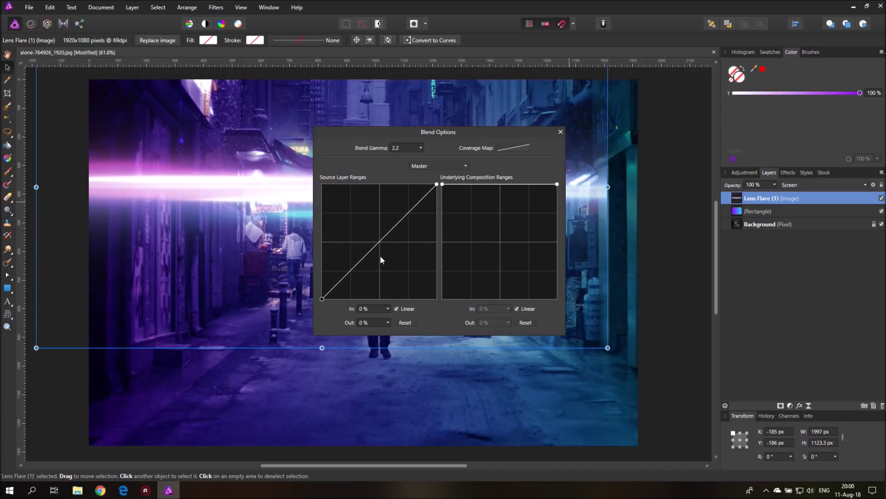
{"action": "left_click_drag", "start_coordinate": [381, 260], "coordinate": [356, 200]}
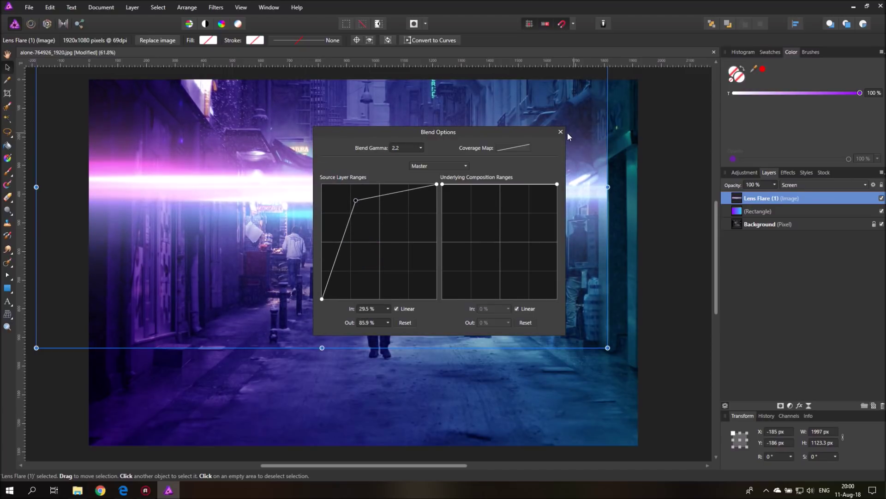
{"action": "left_click_drag", "start_coordinate": [449, 132], "coordinate": [598, 283]}
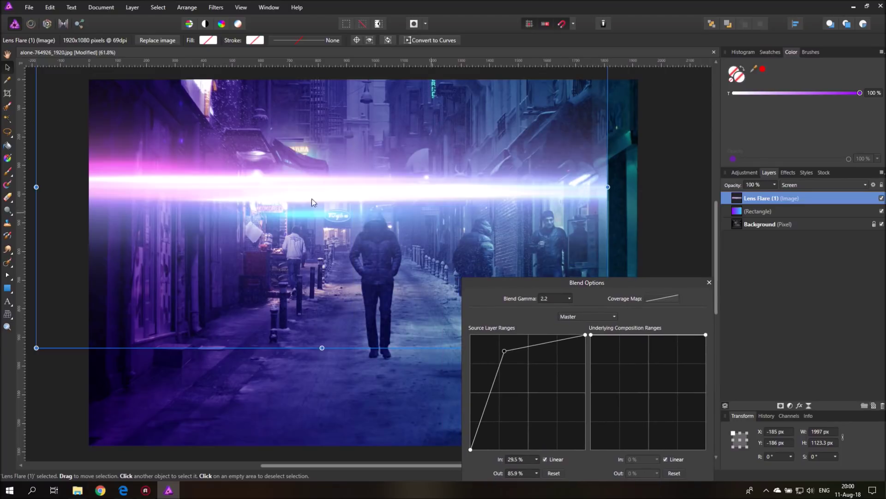
{"action": "left_click", "coordinate": [708, 282]}
{"action": "left_click", "coordinate": [674, 251]}
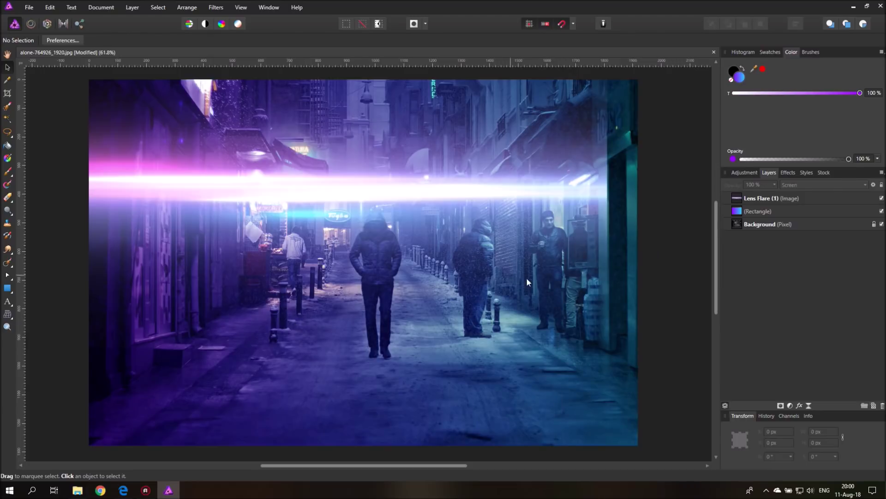
- Nudge the lens flare into position and rasterise it into a pixel layer
{"action": "left_click_drag", "start_coordinate": [294, 187], "coordinate": [294, 173]}
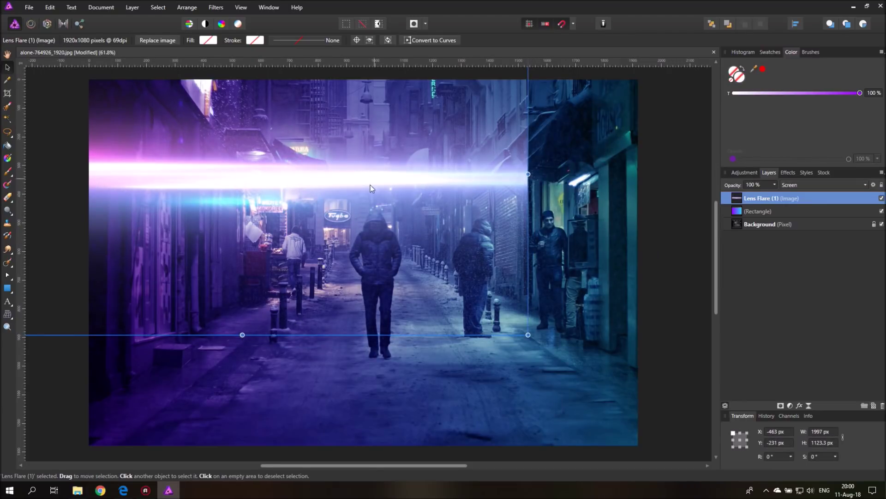
{"action": "left_click_drag", "start_coordinate": [370, 188], "coordinate": [370, 207]}
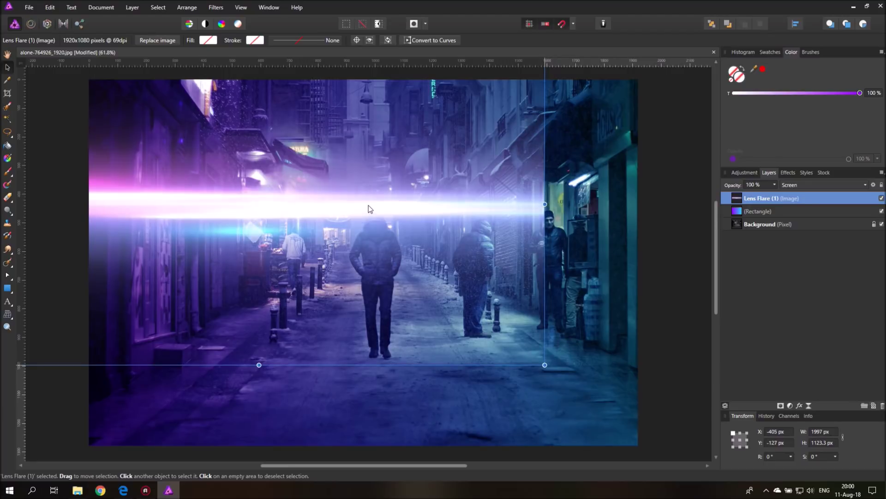
{"action": "right_click", "coordinate": [794, 200]}
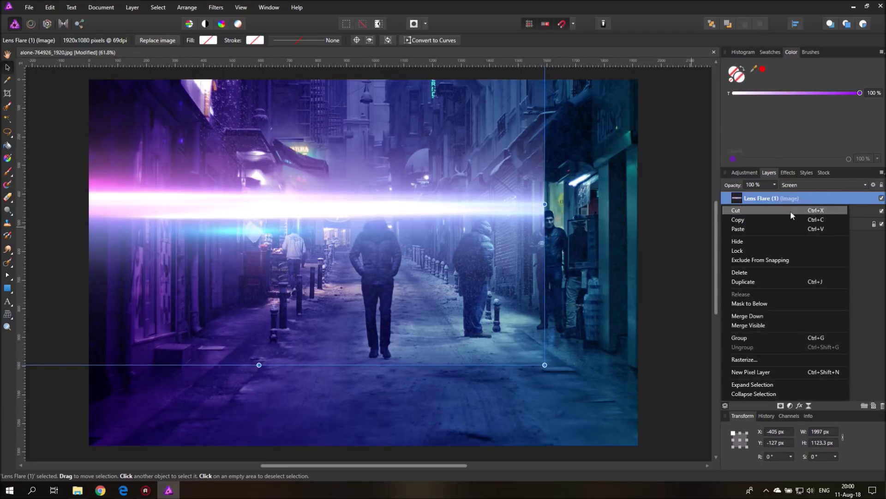
{"action": "left_click", "coordinate": [750, 360]}
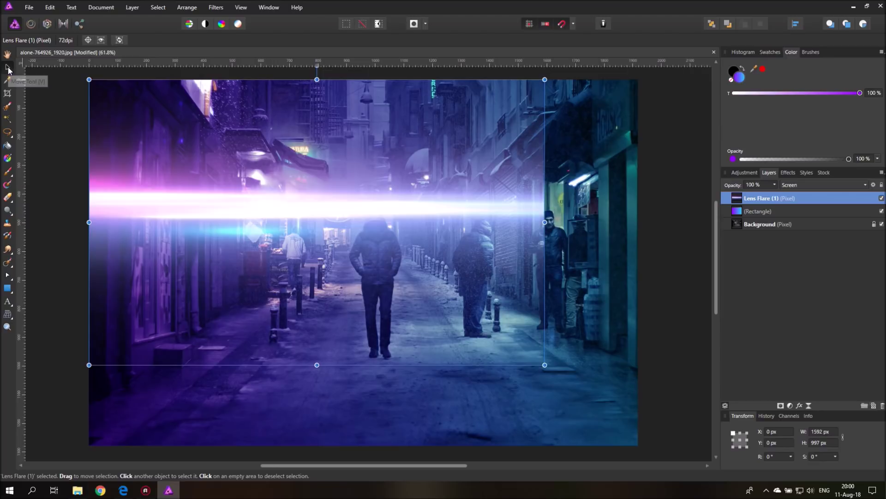
- Resize the flare to a thinner 1173 × 381.6 px streak at X -27, Y 193
{"action": "left_click_drag", "start_coordinate": [545, 365], "coordinate": [424, 295]}
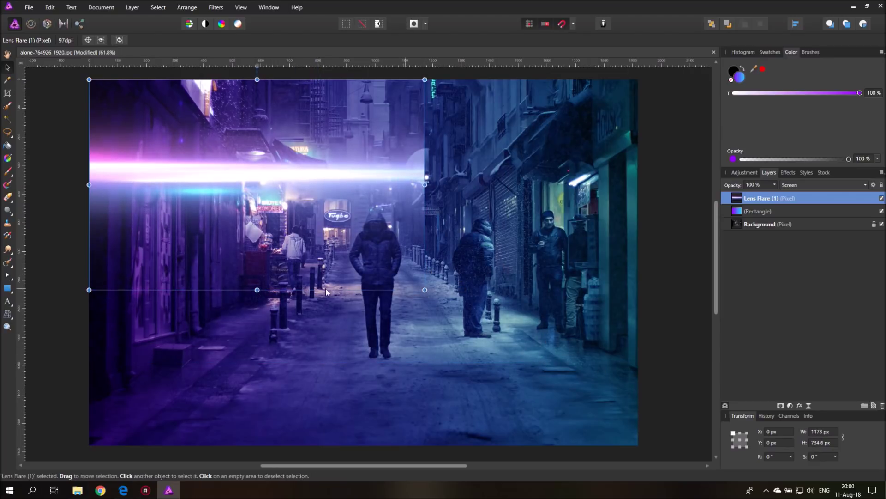
{"action": "left_click_drag", "start_coordinate": [258, 295], "coordinate": [249, 189]}
{"action": "left_click_drag", "start_coordinate": [256, 138], "coordinate": [248, 190]}
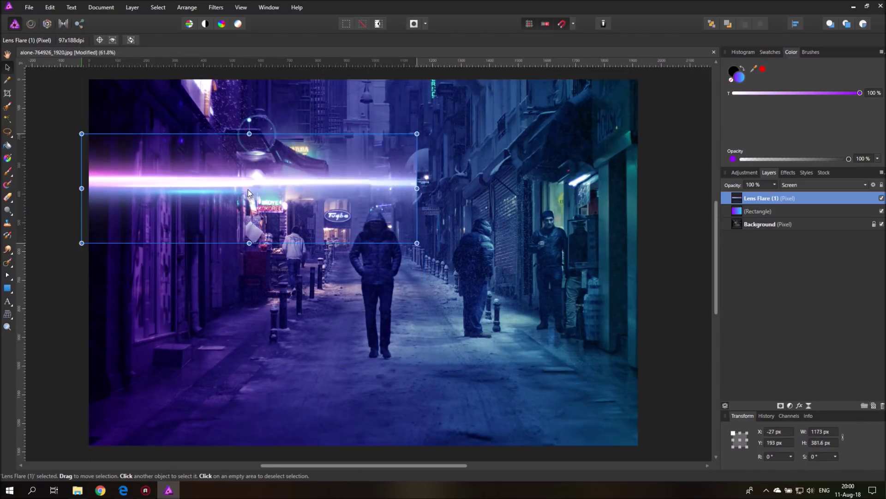
{"action": "key", "text": "e"}
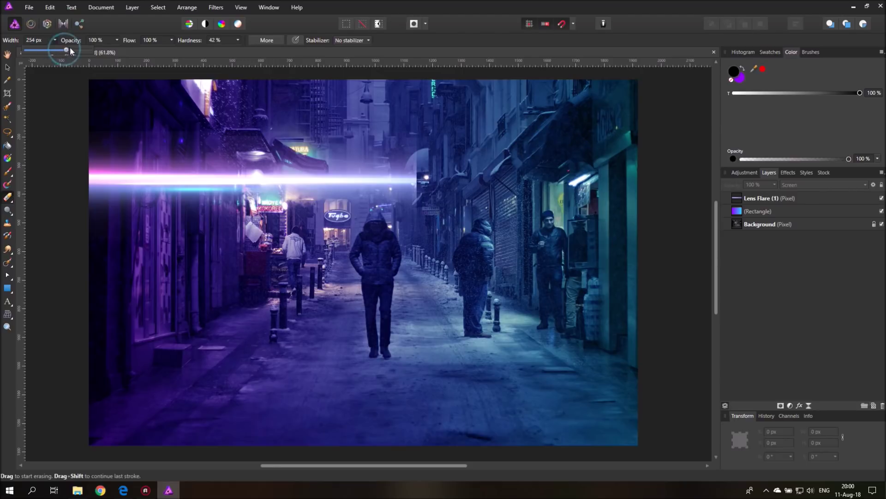
- Soft-erase the streak's right end with a 254 px, 14% hardness eraser, then lower opacity to 22%
{"action": "left_click", "coordinate": [54, 40]}
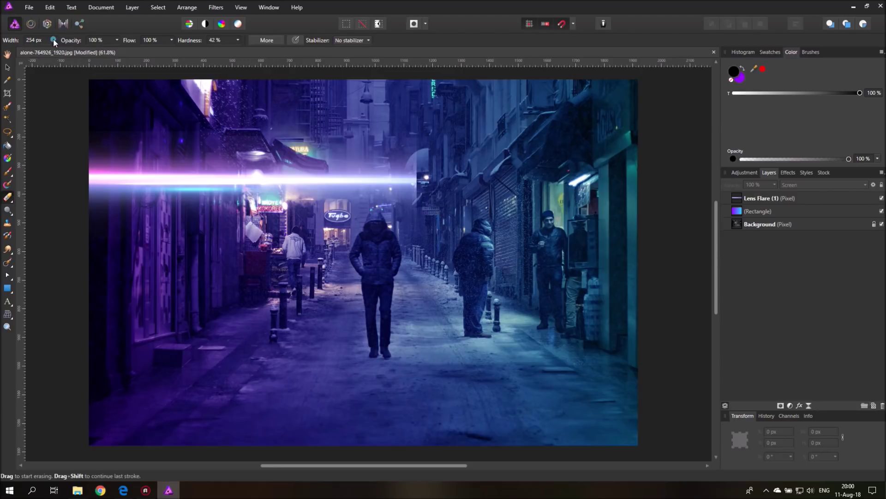
{"action": "left_click", "coordinate": [238, 40]}
{"action": "left_click_drag", "start_coordinate": [240, 50], "coordinate": [222, 51]}
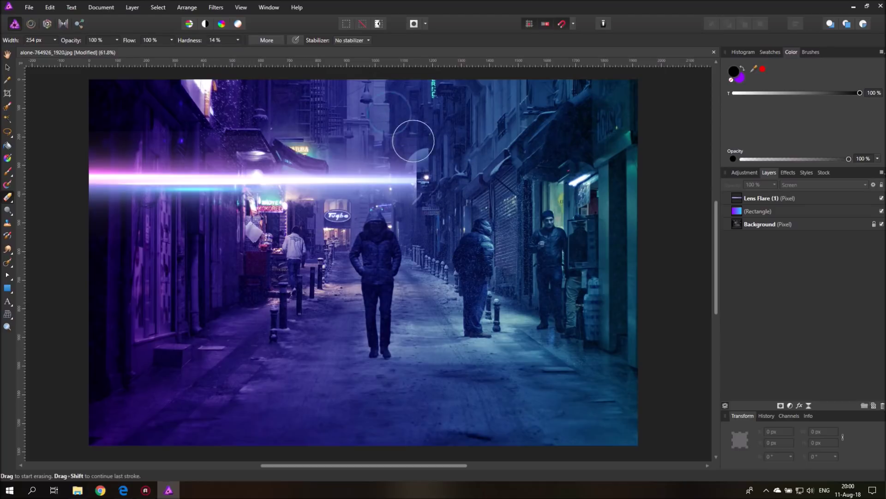
{"action": "left_click", "coordinate": [777, 200]}
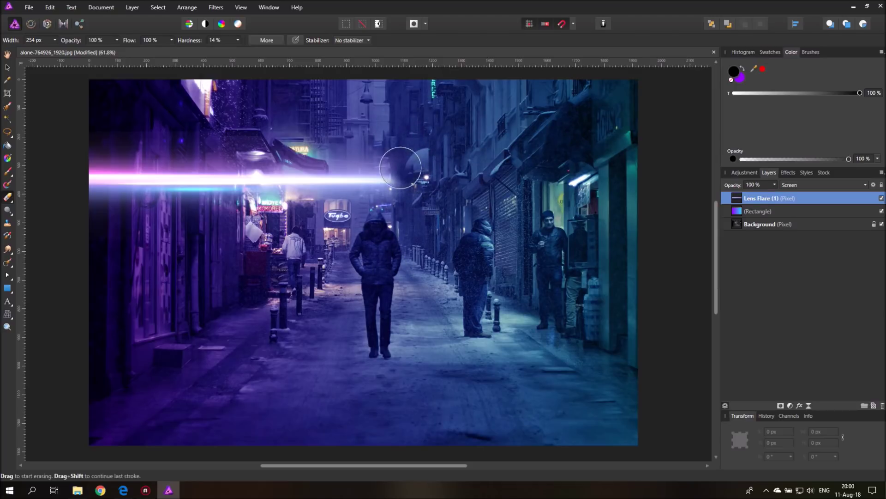
{"action": "left_click", "coordinate": [117, 40]}
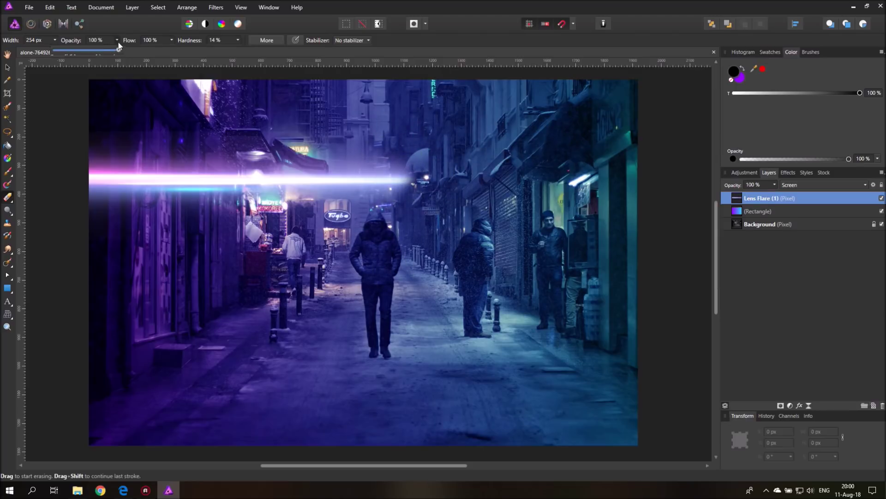
{"action": "left_click_drag", "start_coordinate": [121, 50], "coordinate": [69, 49]}
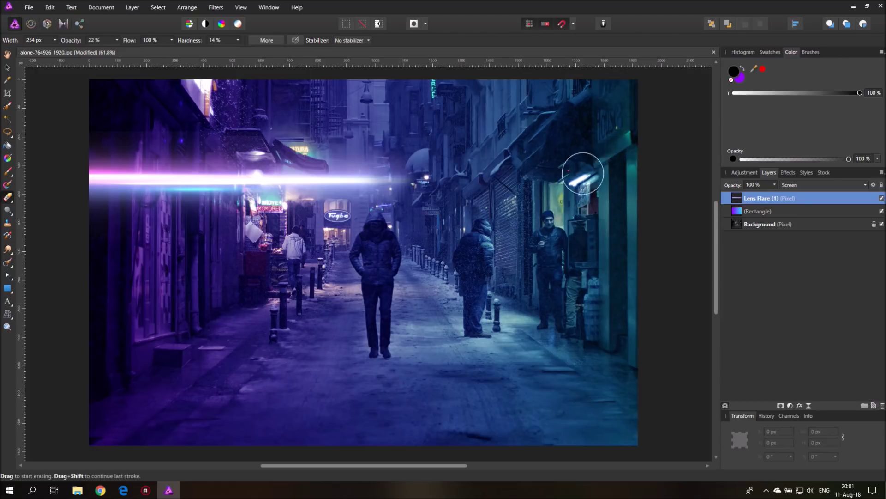
{"action": "left_click", "coordinate": [9, 69]}
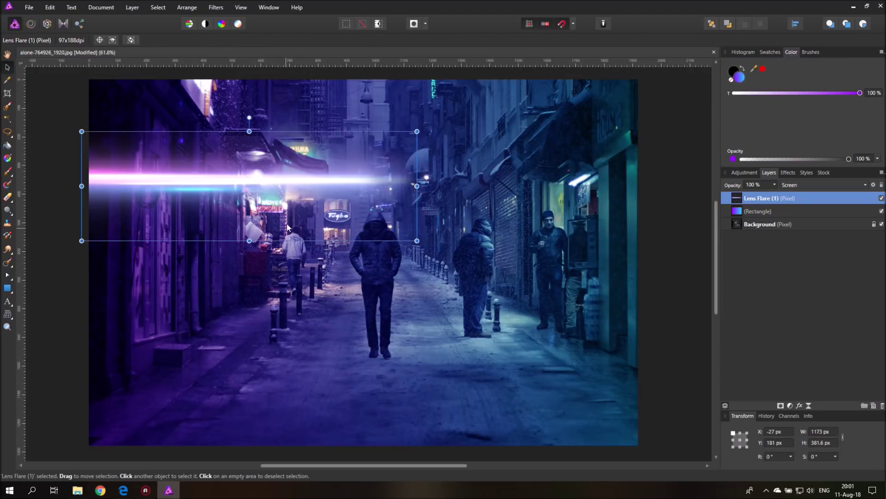
- Duplicate the flare as a smaller, thinner copy rotated 180° and placed at the right edge
{"action": "left_click_drag", "start_coordinate": [292, 178], "coordinate": [287, 242]}
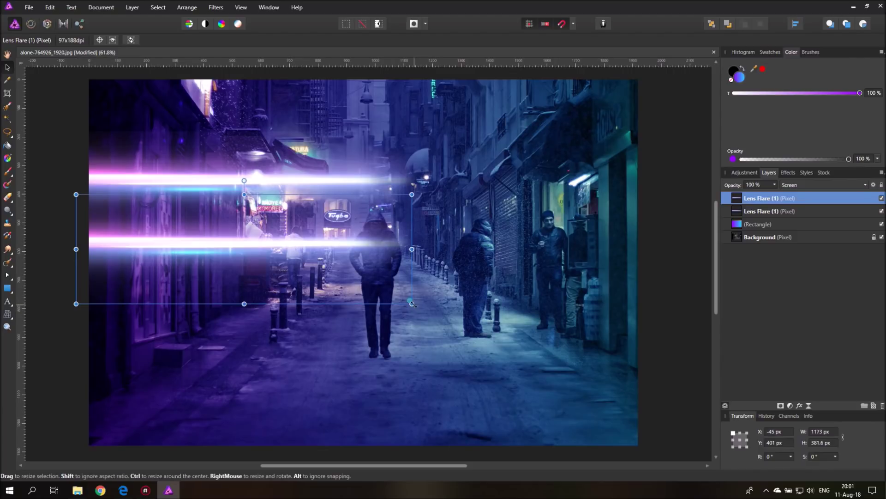
{"action": "left_click_drag", "start_coordinate": [407, 304], "coordinate": [283, 262]}
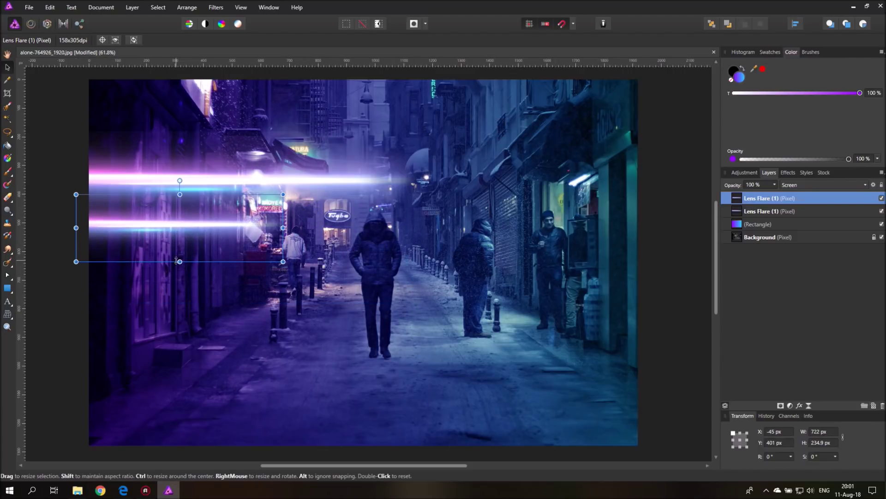
{"action": "left_click_drag", "start_coordinate": [180, 261], "coordinate": [508, 270]}
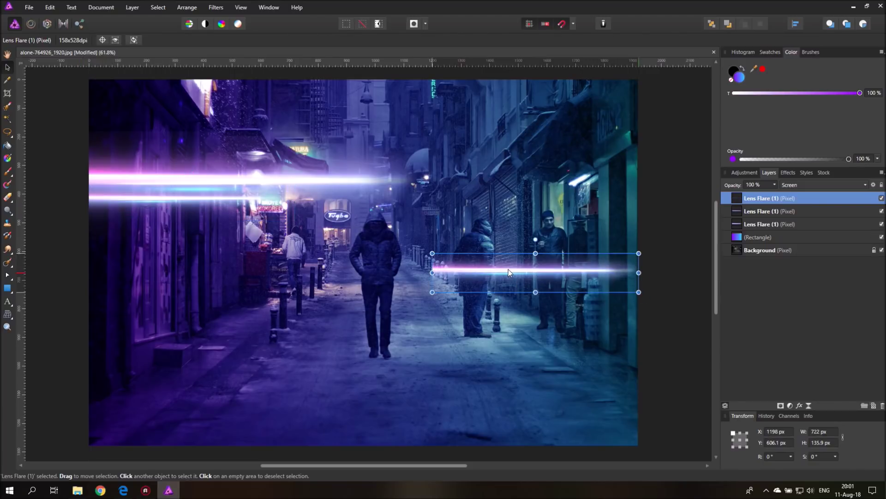
{"action": "left_click_drag", "start_coordinate": [535, 239], "coordinate": [530, 353]}
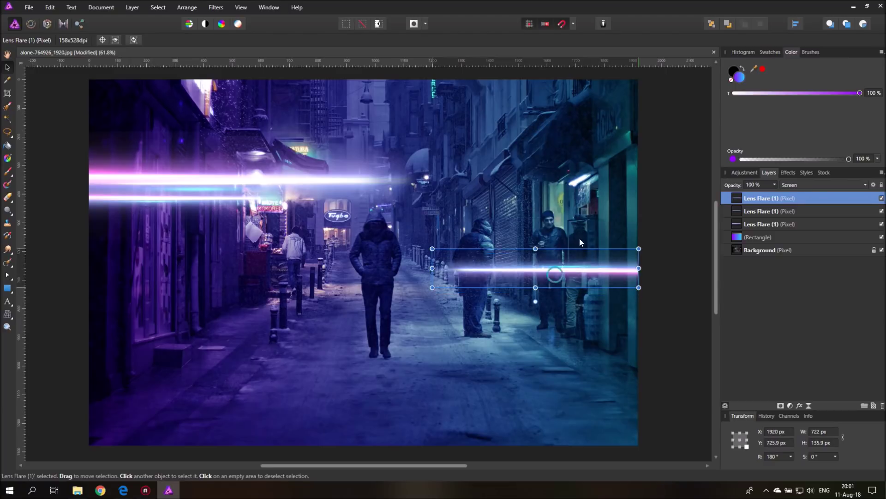
{"action": "left_click_drag", "start_coordinate": [553, 285], "coordinate": [684, 204]}
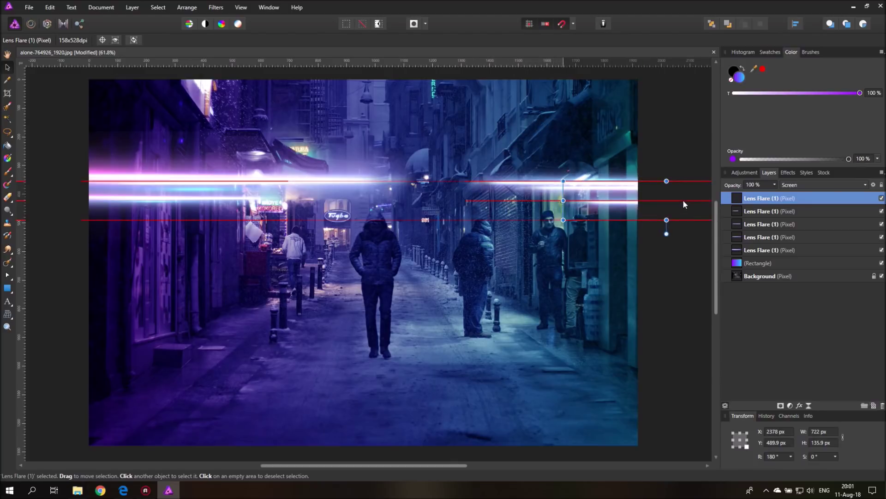
{"action": "left_click", "coordinate": [691, 318]}
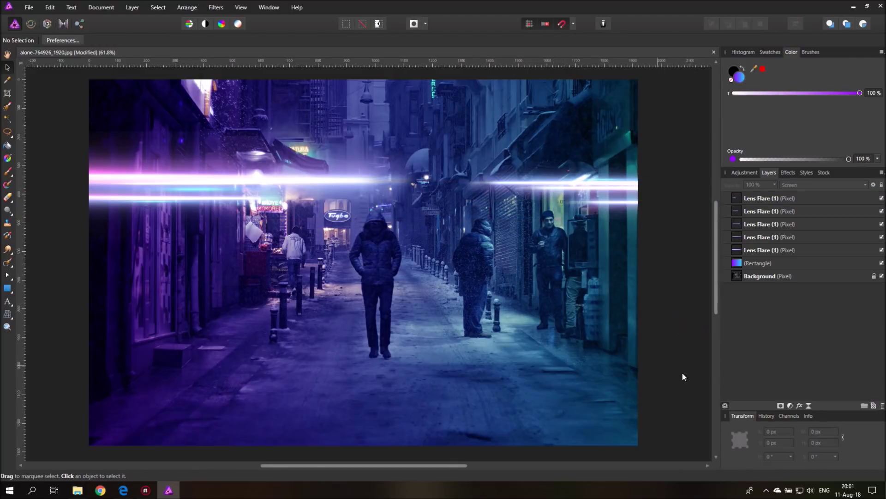
- Group all five Lens Flare layers, move the group low, and delete the extra group copy
{"action": "left_click", "coordinate": [740, 197]}
{"action": "left_click", "coordinate": [741, 249], "text": "shift"}
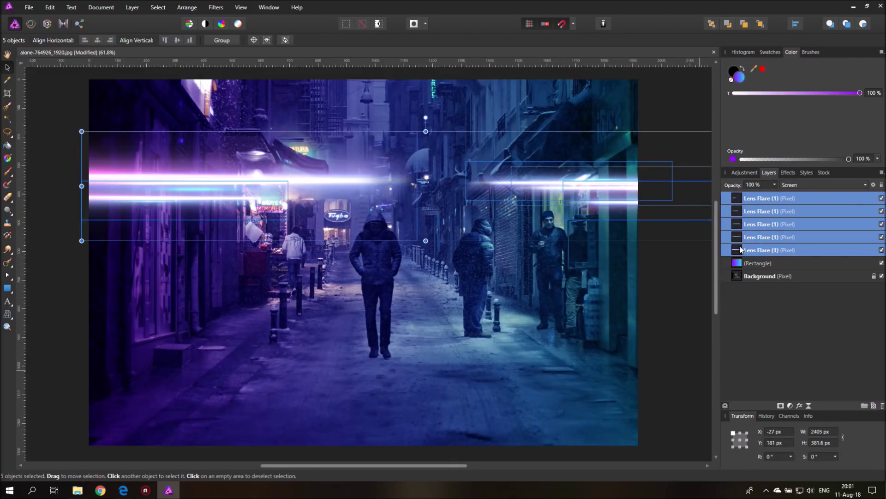
{"action": "key", "text": "ctrl+g"}
{"action": "left_click_drag", "start_coordinate": [506, 182], "coordinate": [503, 325]}
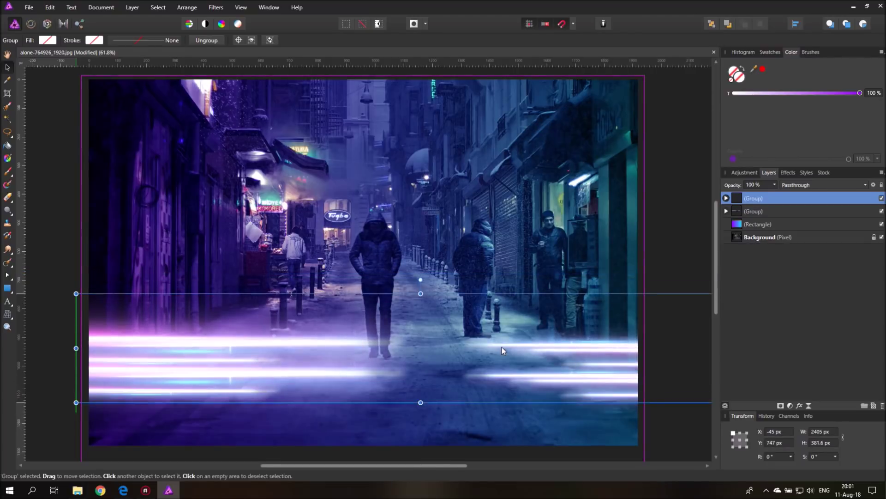
{"action": "mouse_move", "coordinate": [503, 351]}
{"action": "left_mouse_down"}
{"action": "mouse_move", "coordinate": [511, 356]}
{"action": "mouse_move", "coordinate": [442, 356]}
{"action": "mouse_move", "coordinate": [505, 360]}
{"action": "left_mouse_up"}
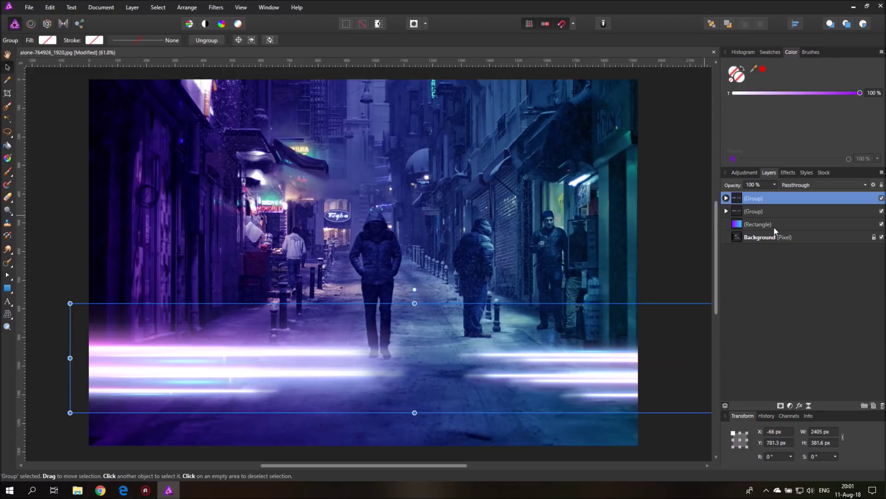
{"action": "left_click", "coordinate": [882, 406]}
{"action": "left_click", "coordinate": [661, 281]}
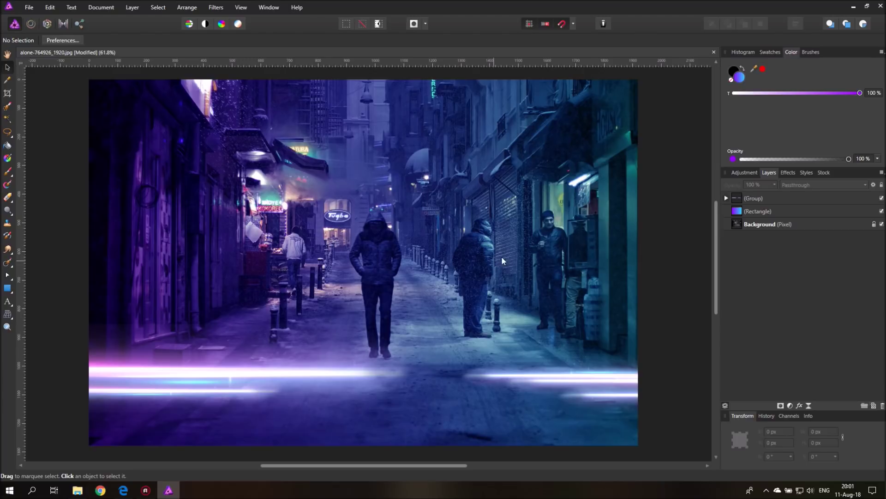
- Raise the flare group to mid-height and slide the third streak right to X 2229 px
{"action": "left_click", "coordinate": [737, 198]}
{"action": "mouse_move", "coordinate": [581, 380]}
{"action": "left_mouse_down"}
{"action": "mouse_move", "coordinate": [561, 178]}
{"action": "mouse_move", "coordinate": [542, 172]}
{"action": "mouse_move", "coordinate": [538, 192]}
{"action": "mouse_move", "coordinate": [503, 207]}
{"action": "left_mouse_up"}
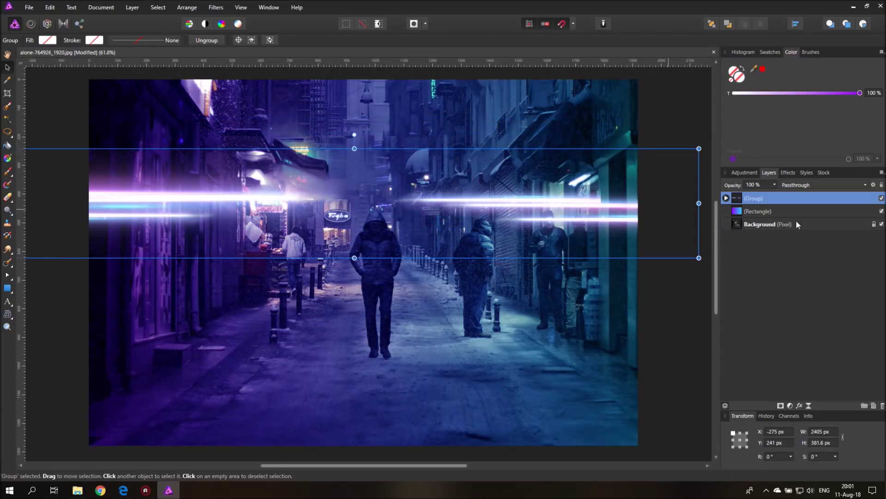
{"action": "left_click", "coordinate": [727, 198]}
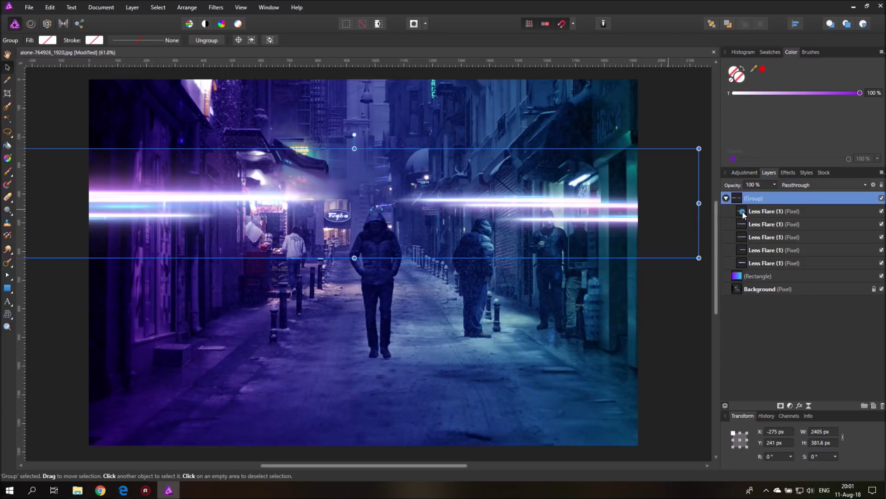
{"action": "left_click", "coordinate": [742, 212]}
{"action": "left_click", "coordinate": [457, 202]}
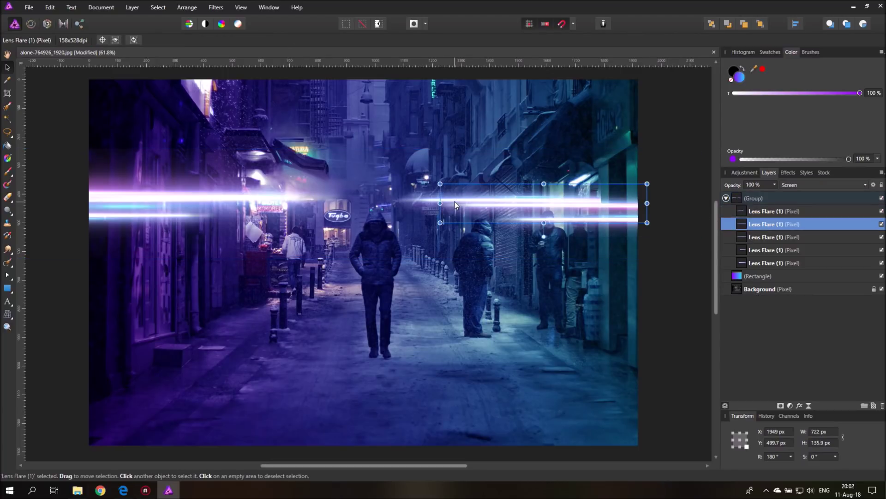
{"action": "left_click", "coordinate": [437, 197]}
{"action": "mouse_move", "coordinate": [454, 197]}
{"action": "left_mouse_down"}
{"action": "mouse_move", "coordinate": [567, 191]}
{"action": "mouse_move", "coordinate": [575, 209]}
{"action": "left_mouse_up"}
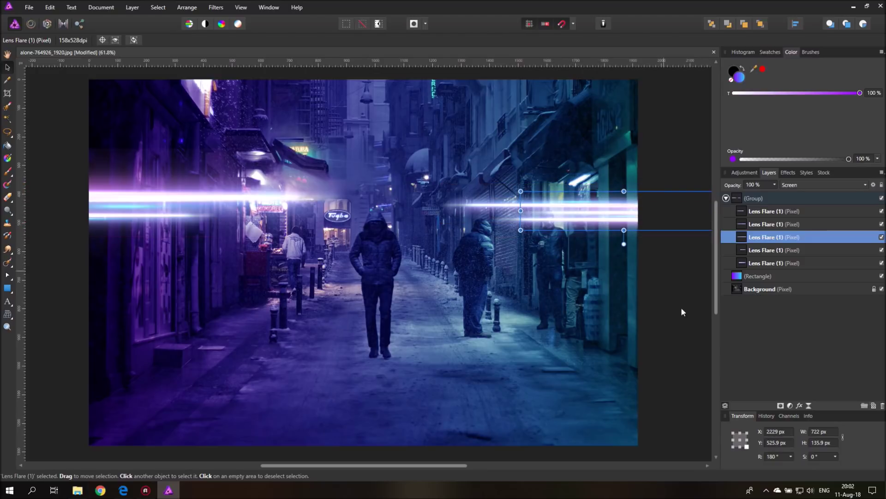
{"action": "left_click", "coordinate": [681, 331]}
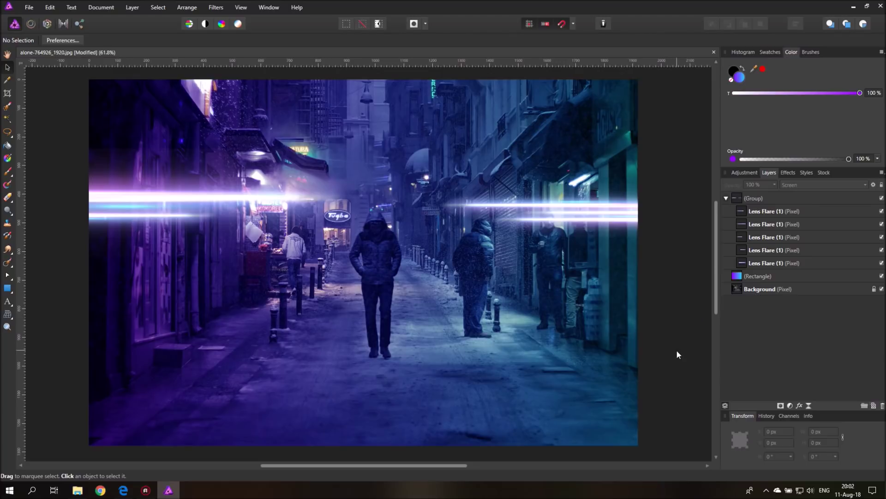